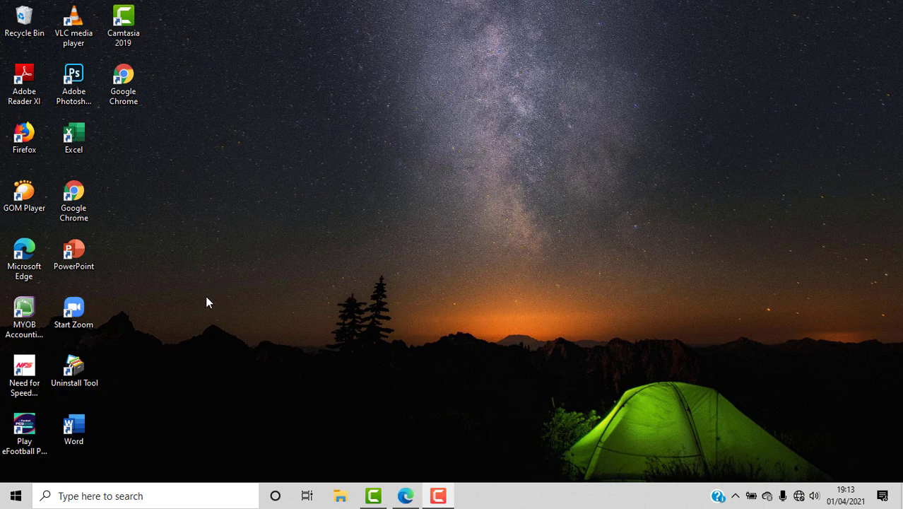
# Launch MYOB Accounting Plus v18 from its desktop shortcut.
pyautogui.click(28, 320)
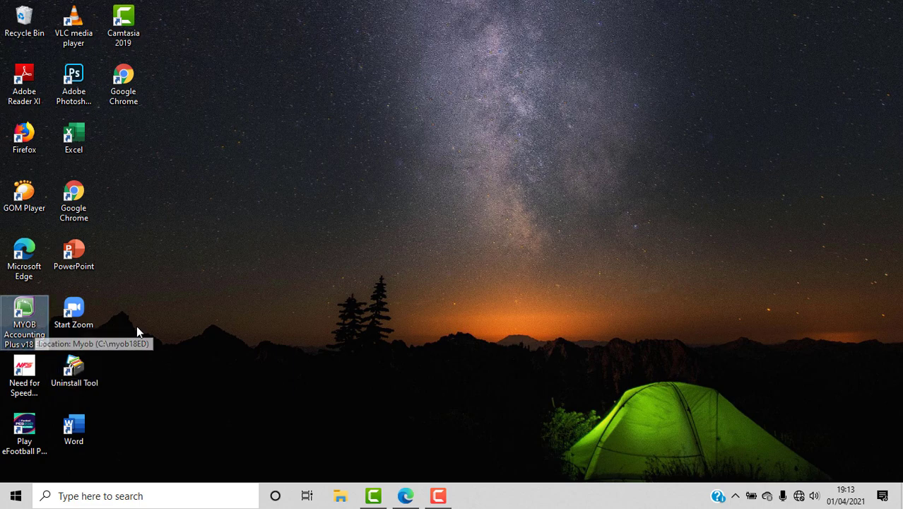
pyautogui.doubleClick(29, 329)
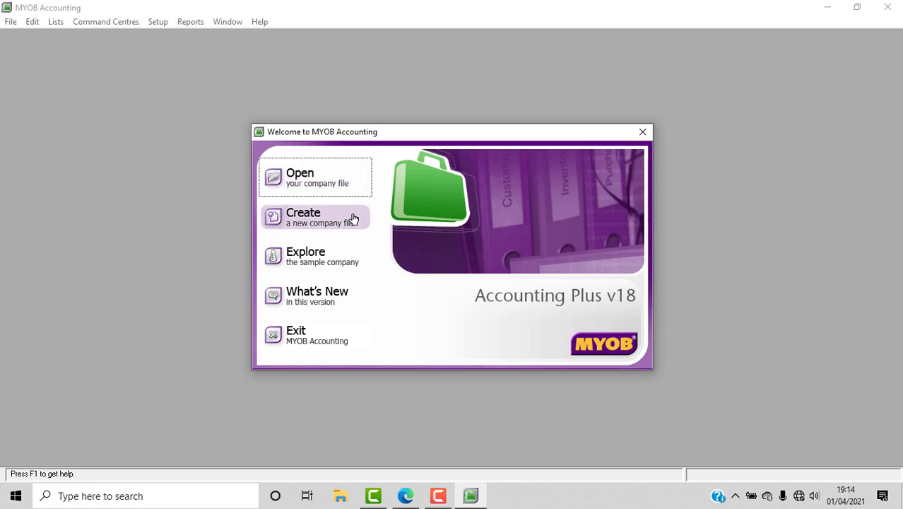
# Choose Create in the Welcome window to start the New Company File Assistant.
pyautogui.click(315, 224)
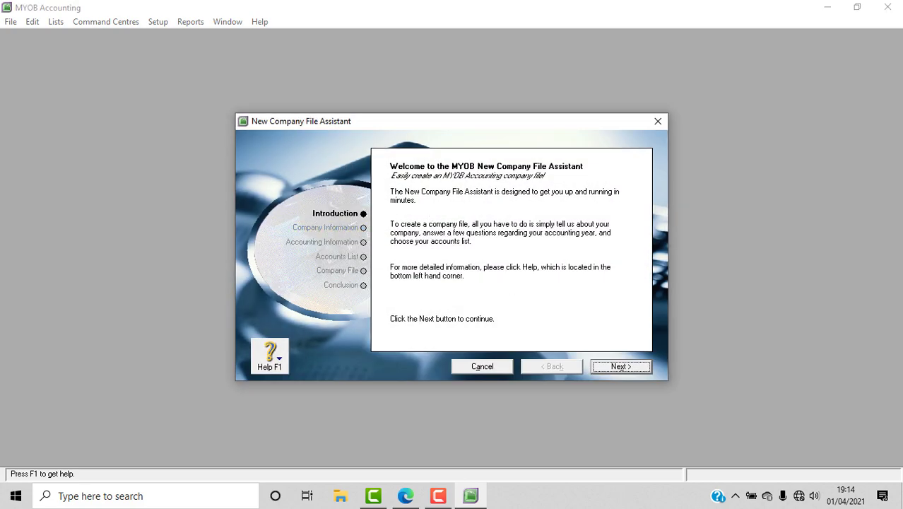
# Copy 'UD. BUANA' from the assignment PDF and paste it as the Company Name.
pyautogui.click(631, 369)
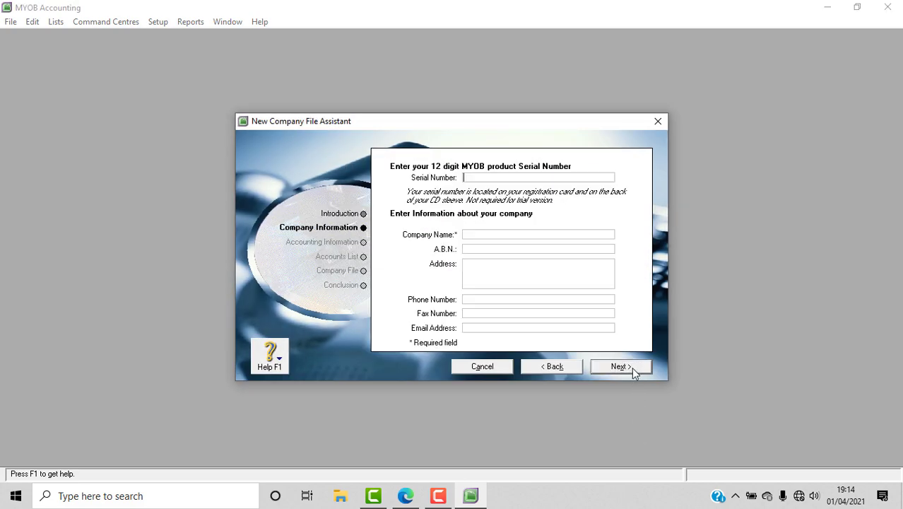
pyautogui.click(481, 235)
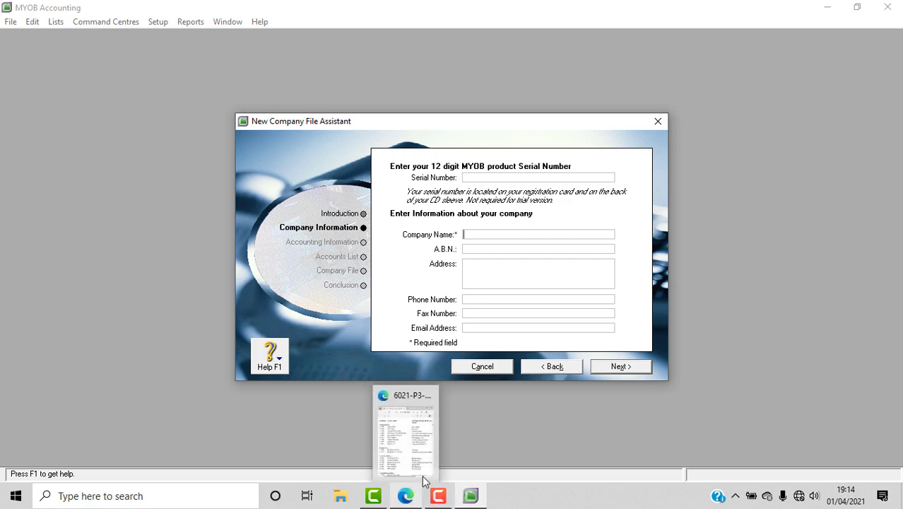
pyautogui.click(408, 496)
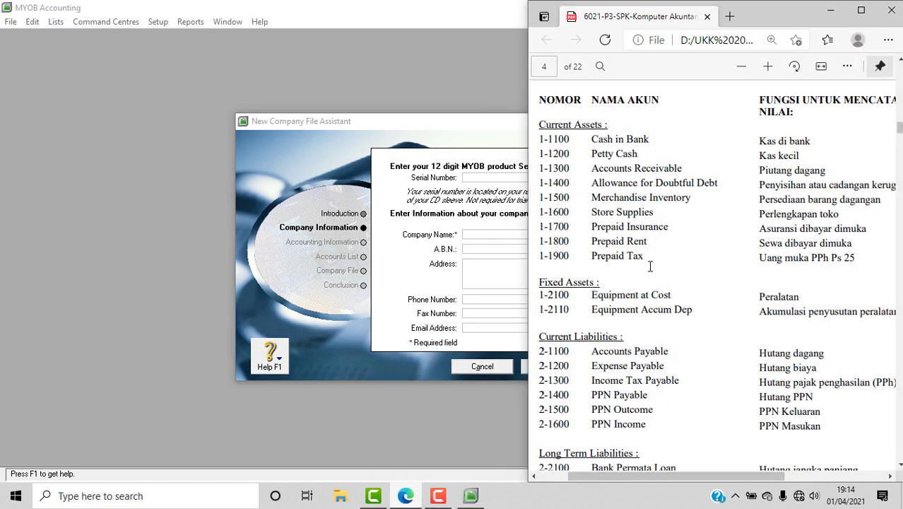
pyautogui.scroll(15, 900, 135)
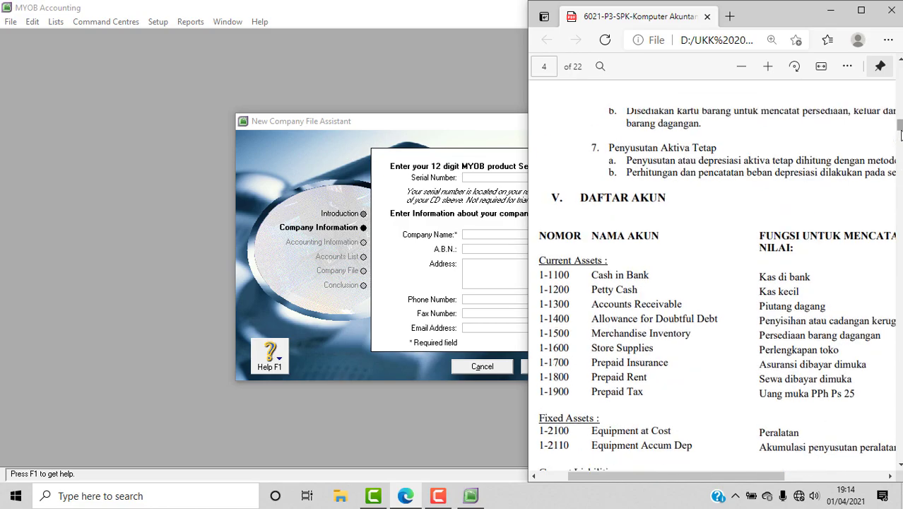
pyautogui.scroll(-3, 900, 135)
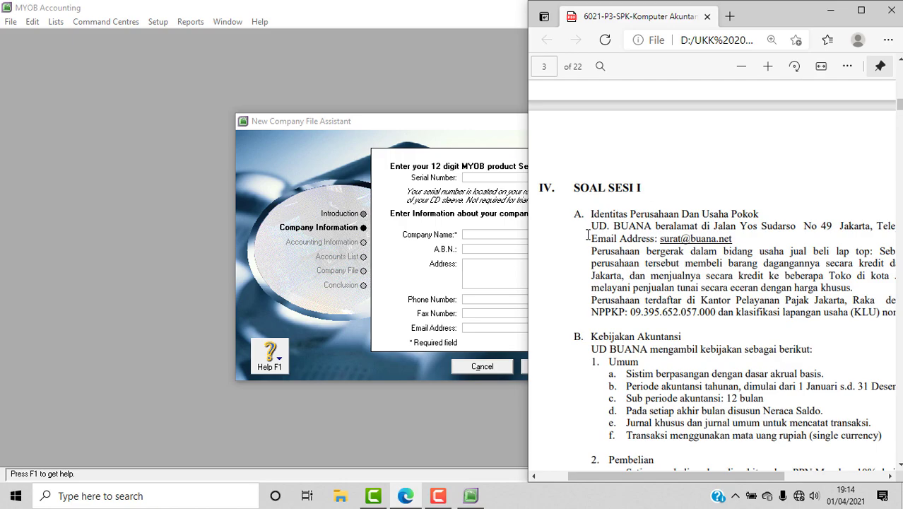
pyautogui.moveTo(591, 227); pyautogui.dragTo(652, 227)
pyautogui.hotkey('ctrl', 'c')
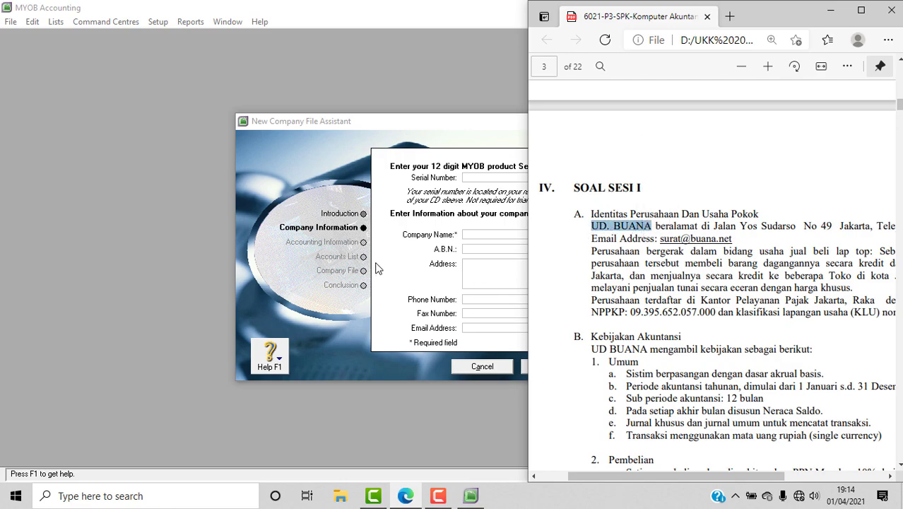
pyautogui.click(477, 238)
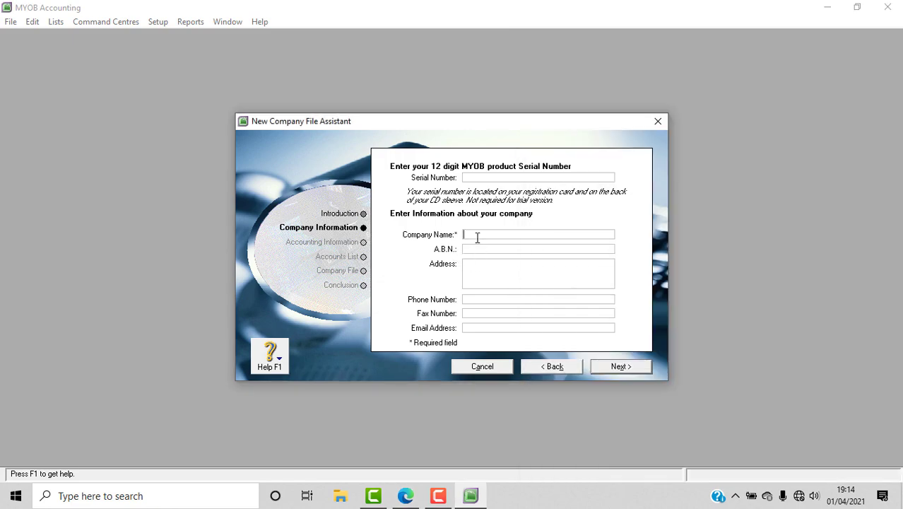
pyautogui.rightClick(477, 238)
pyautogui.click(500, 295)
# Select the company's street address in the assignment PDF for copying.
pyautogui.click(489, 251)
pyautogui.click(404, 497)
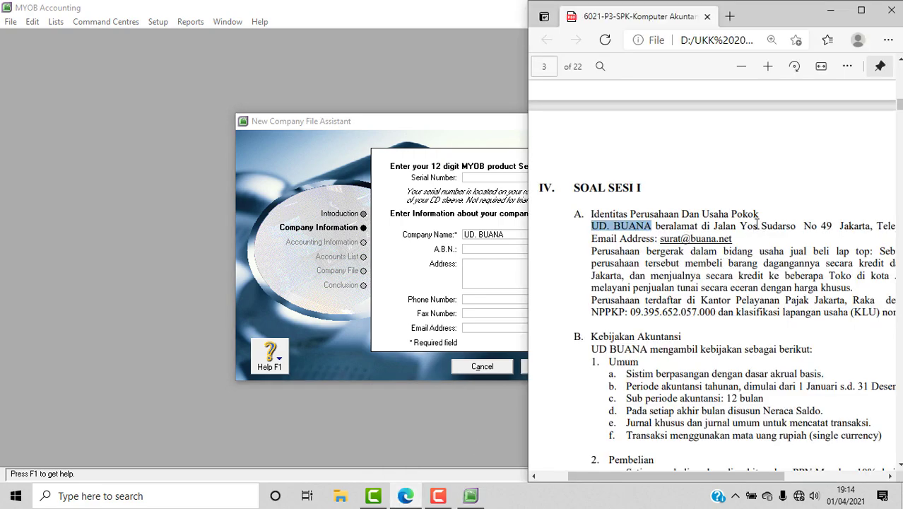
pyautogui.moveTo(679, 481); pyautogui.dragTo(713, 481)
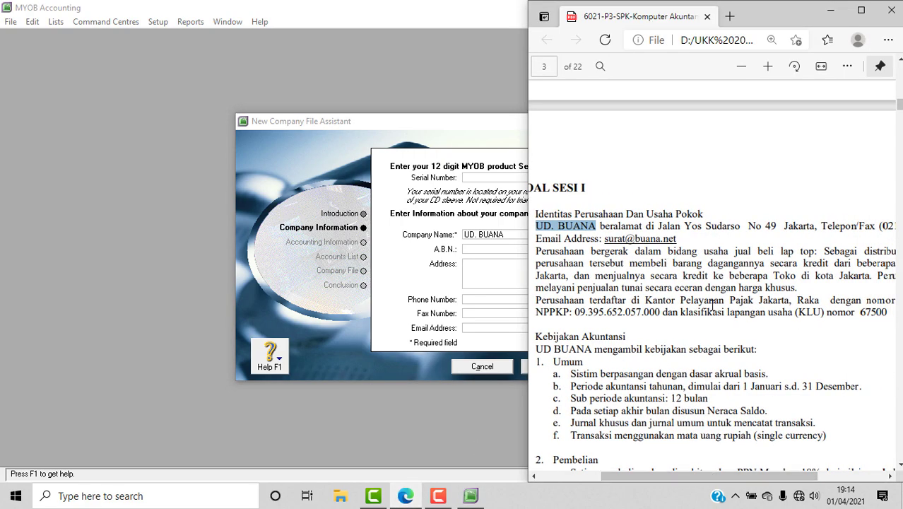
pyautogui.click(659, 227)
pyautogui.moveTo(660, 227); pyautogui.dragTo(807, 227)
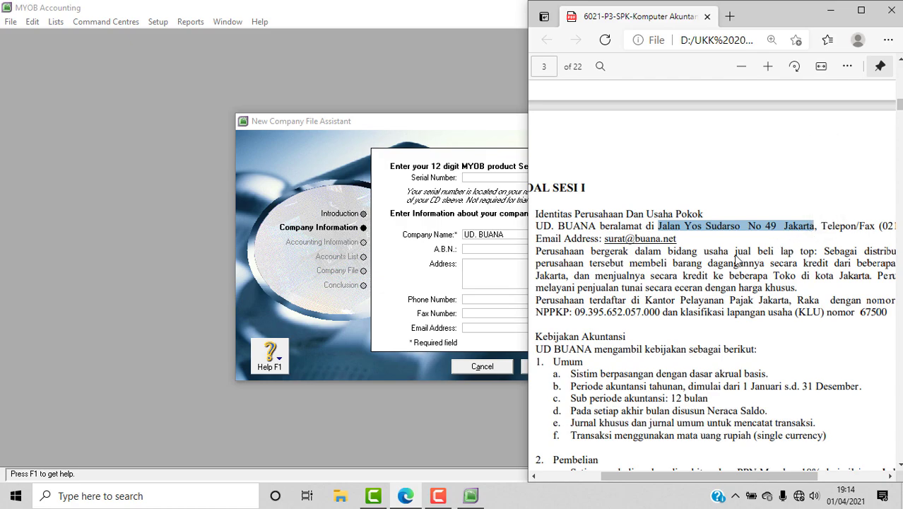
# Paste the copied street address into the Address field.
pyautogui.click(504, 267)
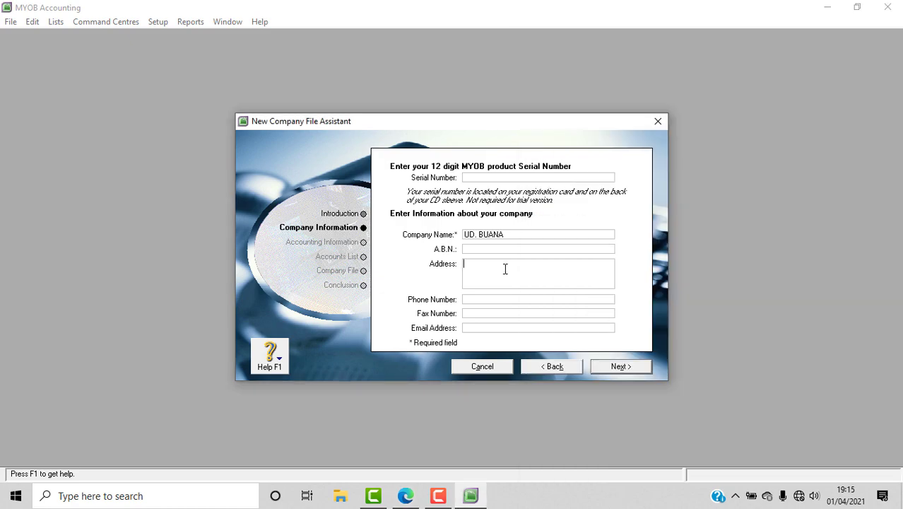
pyautogui.rightClick(504, 268)
pyautogui.click(536, 325)
pyautogui.click(495, 301)
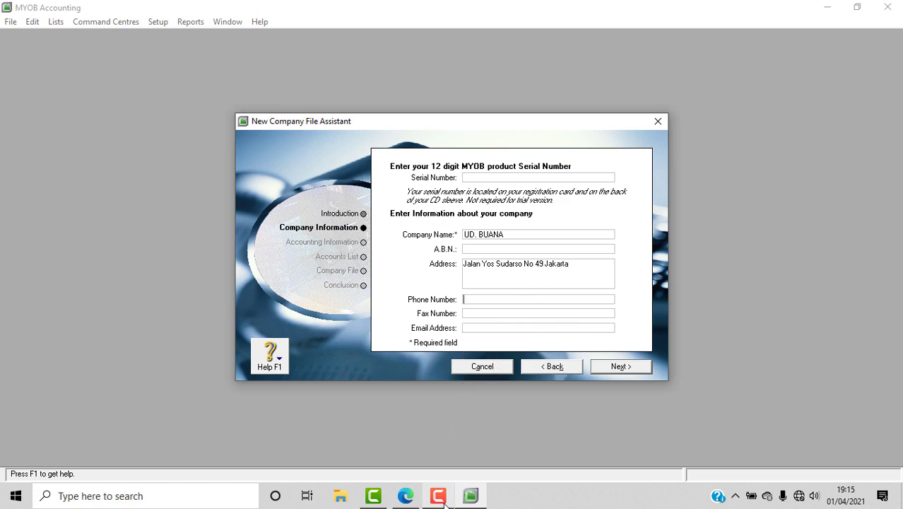
# Copy the company phone number from the PDF into the Phone Number field.
pyautogui.click(405, 495)
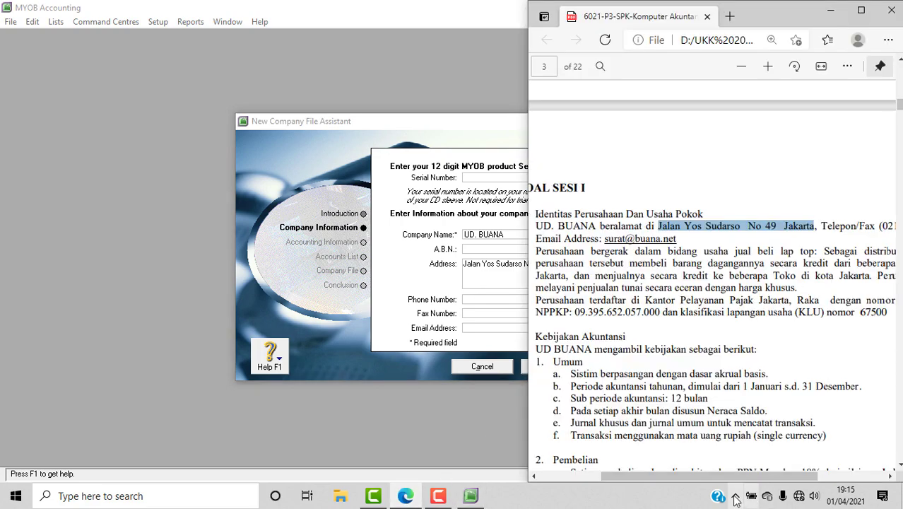
pyautogui.moveTo(740, 479); pyautogui.dragTo(794, 482)
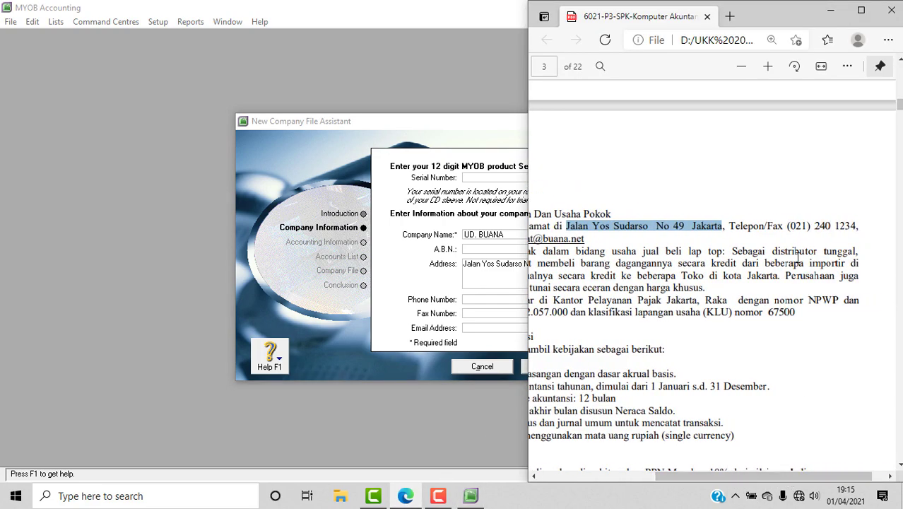
pyautogui.click(788, 226)
pyautogui.moveTo(788, 226); pyautogui.dragTo(857, 226)
pyautogui.hotkey('ctrl', 'c')
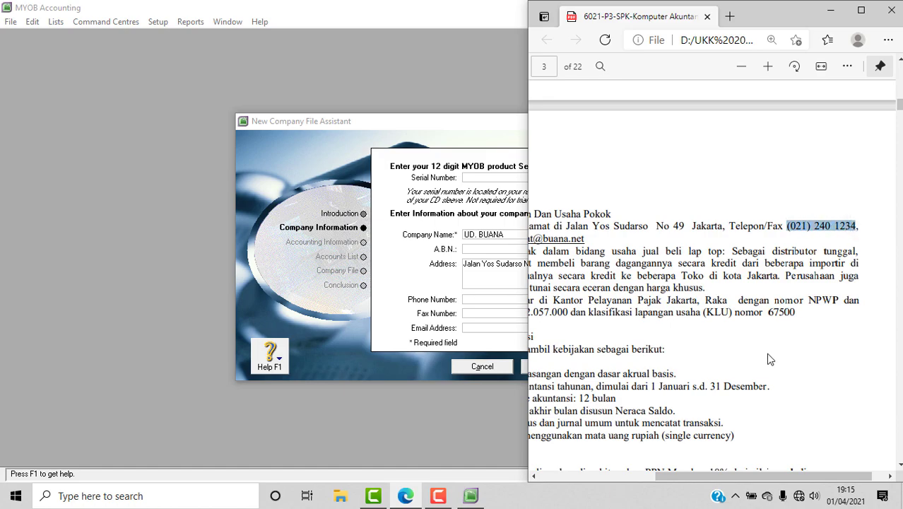
pyautogui.click(476, 303)
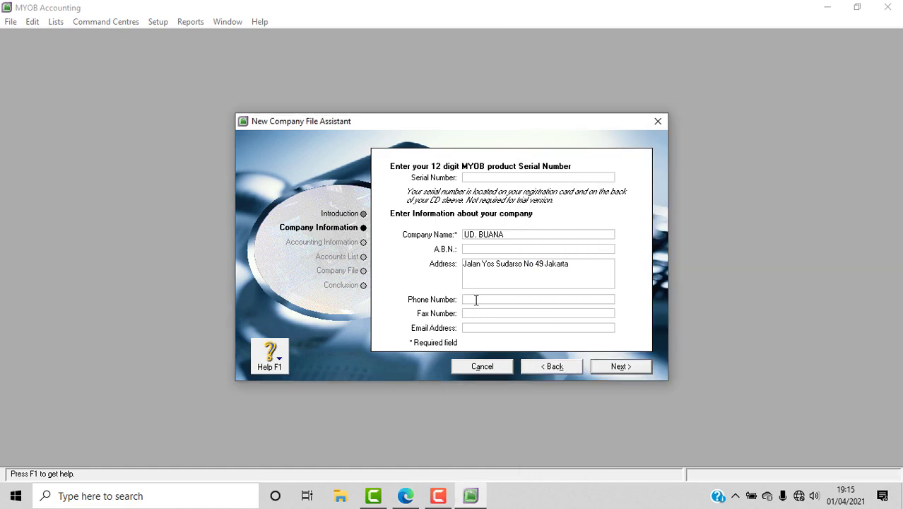
pyautogui.rightClick(475, 301)
pyautogui.click(506, 357)
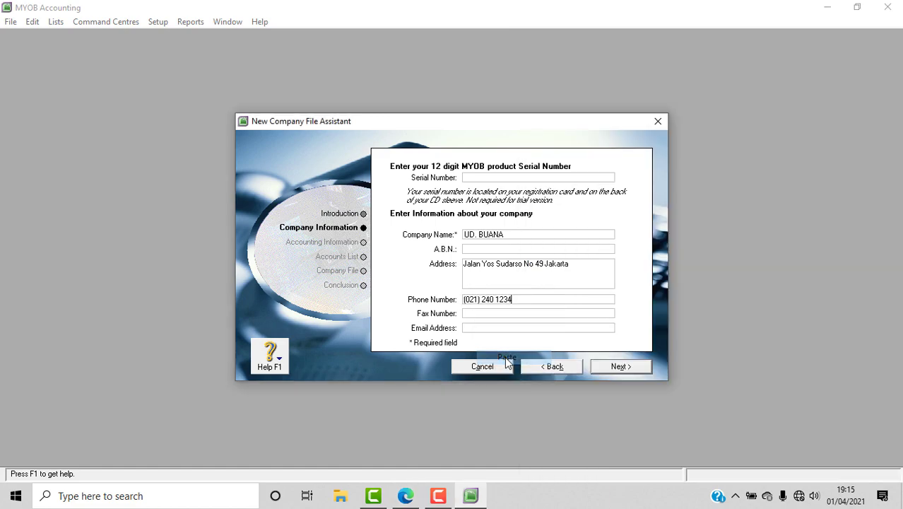
# Paste the same number into the Fax Number field.
pyautogui.rightClick(477, 314)
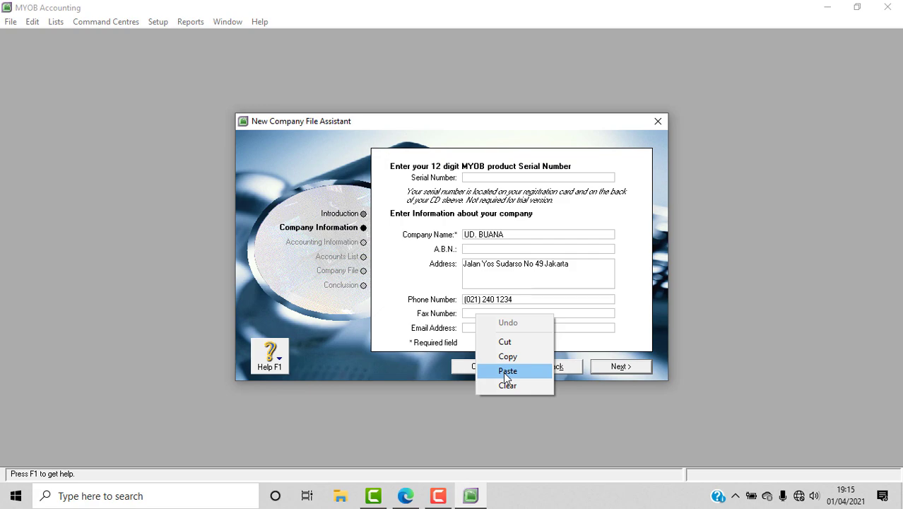
pyautogui.click(503, 372)
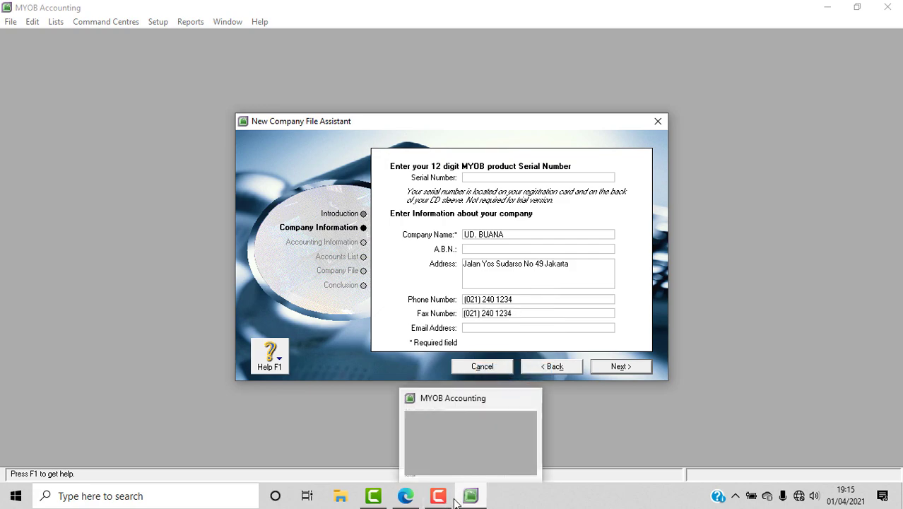
pyautogui.click(407, 499)
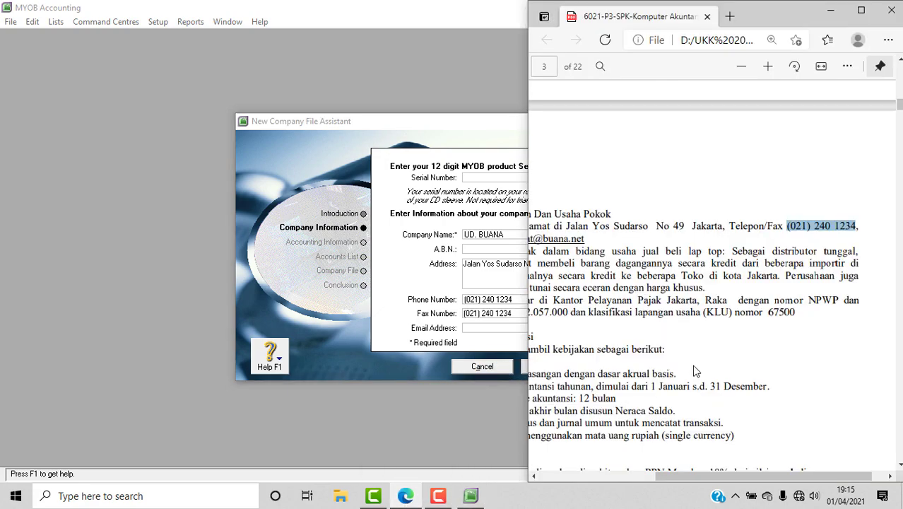
pyautogui.moveTo(716, 476); pyautogui.dragTo(654, 480)
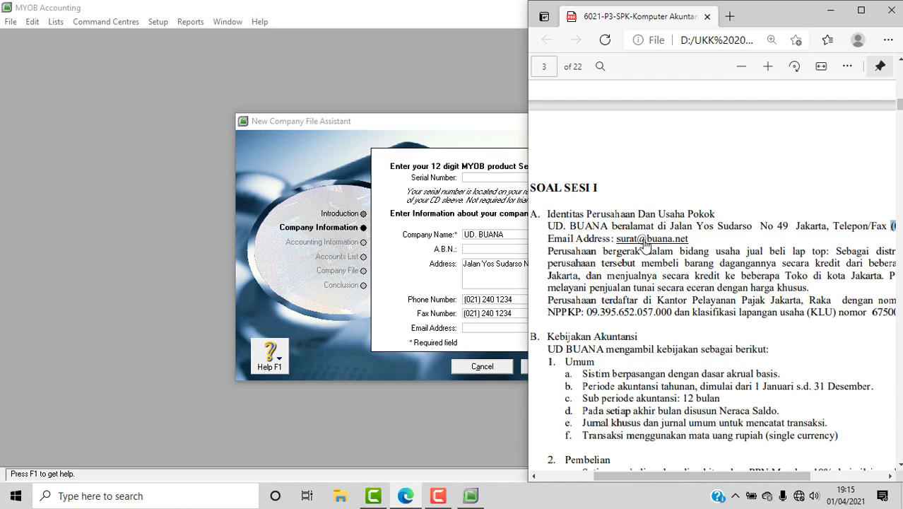
# Type the company's e-mail address into Email Address, then continue to Accounting Information.
pyautogui.click(496, 330)
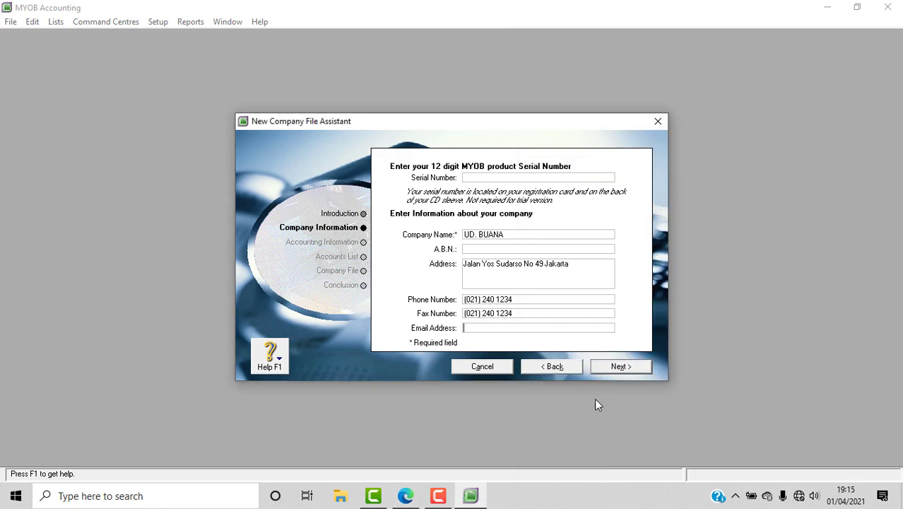
pyautogui.click(405, 496)
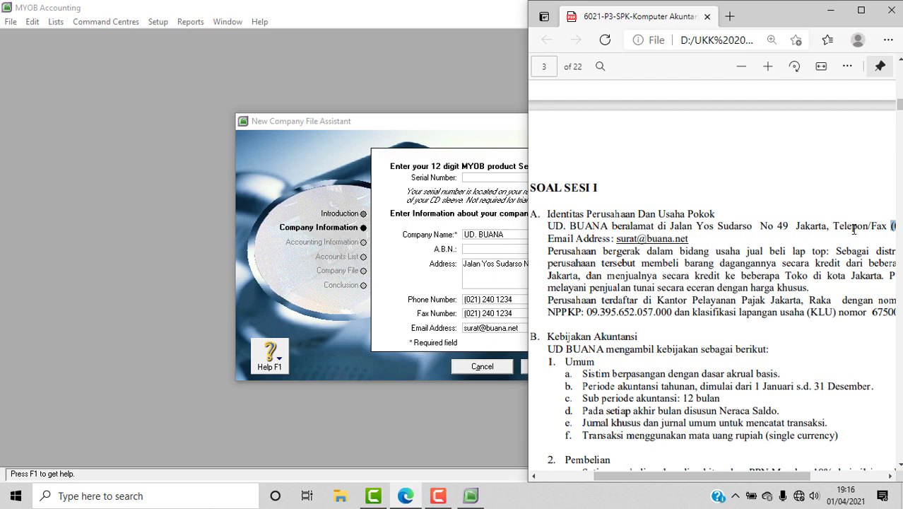
pyautogui.click(296, 311)
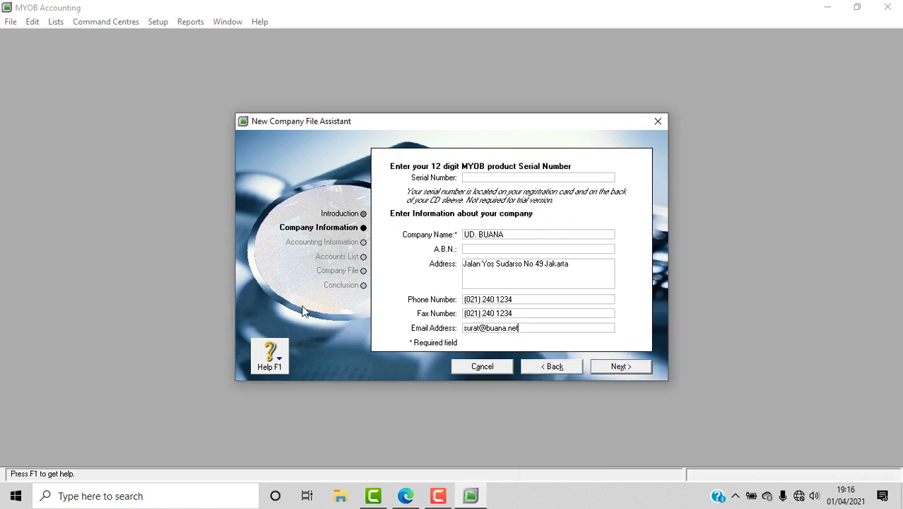
pyautogui.click(599, 368)
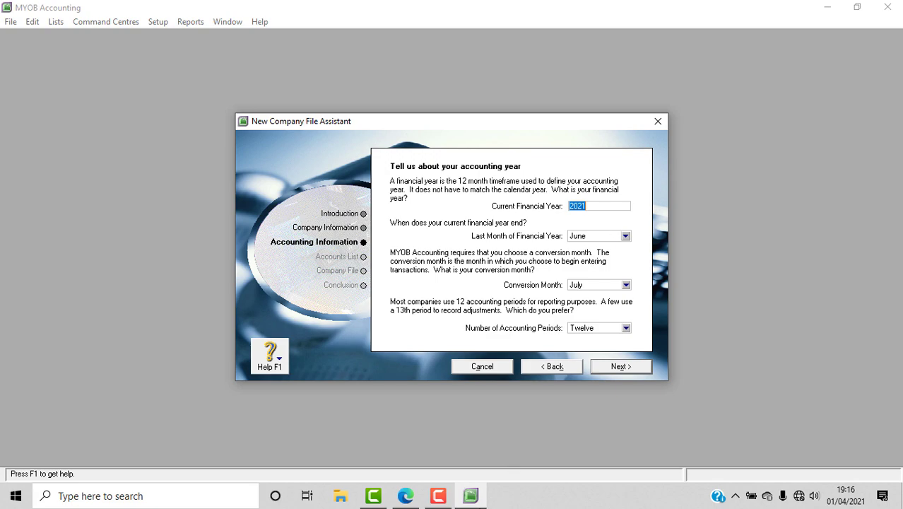
pyautogui.click(405, 496)
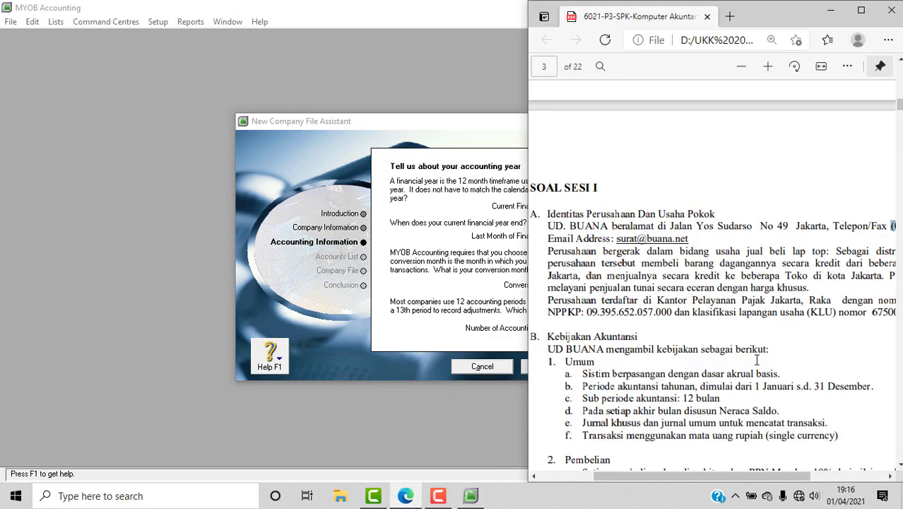
pyautogui.scroll(-15, 756, 360)
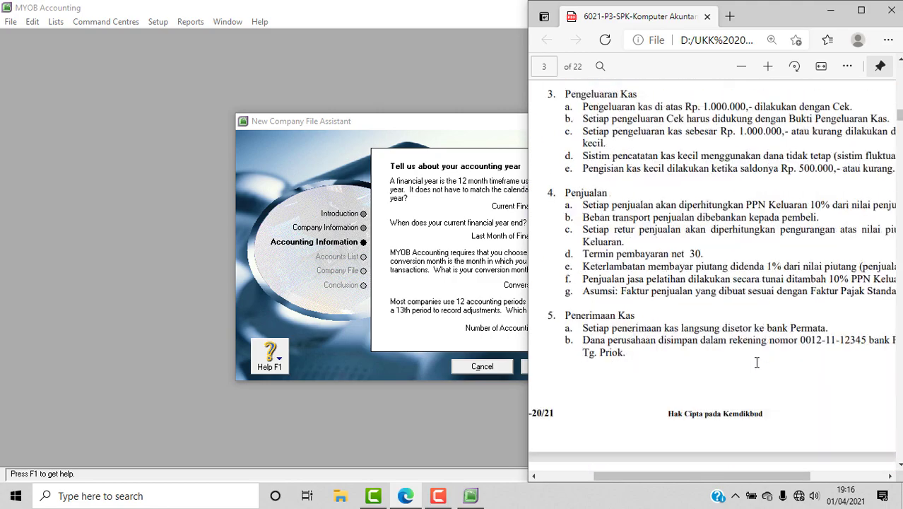
pyautogui.scroll(-15, 756, 363)
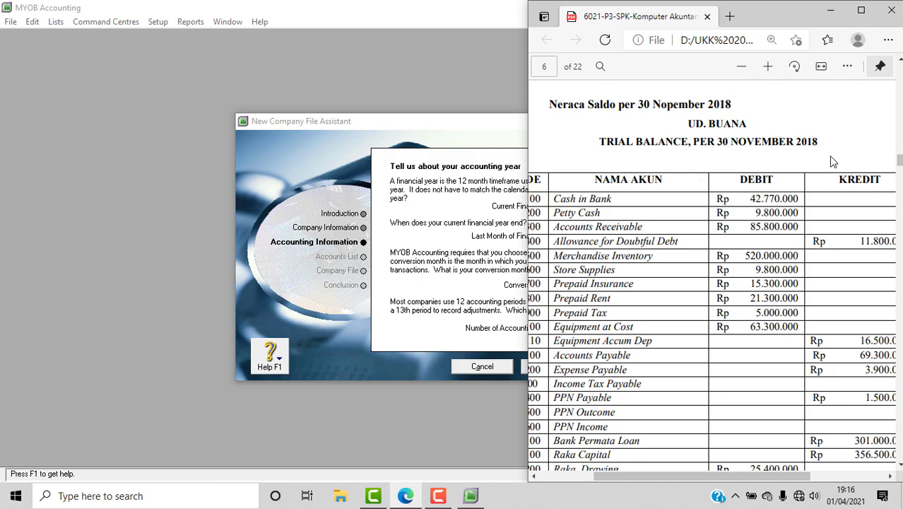
pyautogui.scroll(-15, 830, 175)
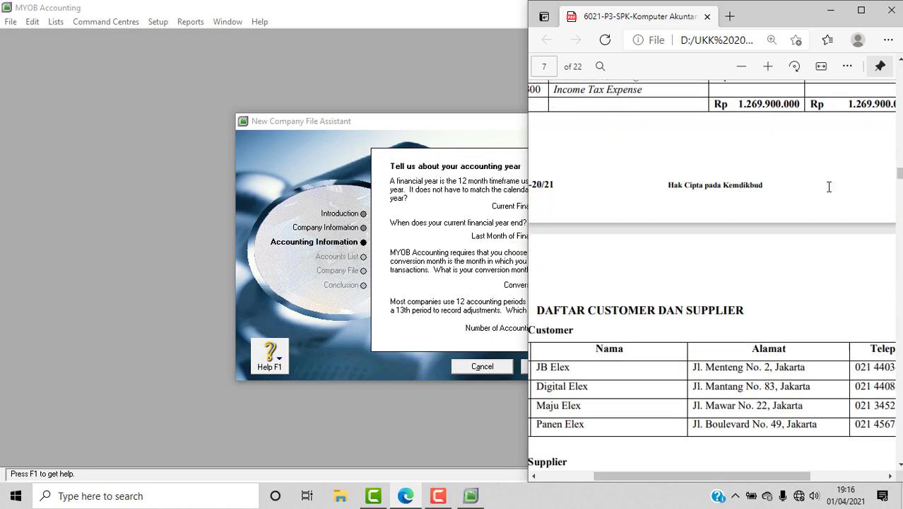
pyautogui.scroll(-10, 852, 181)
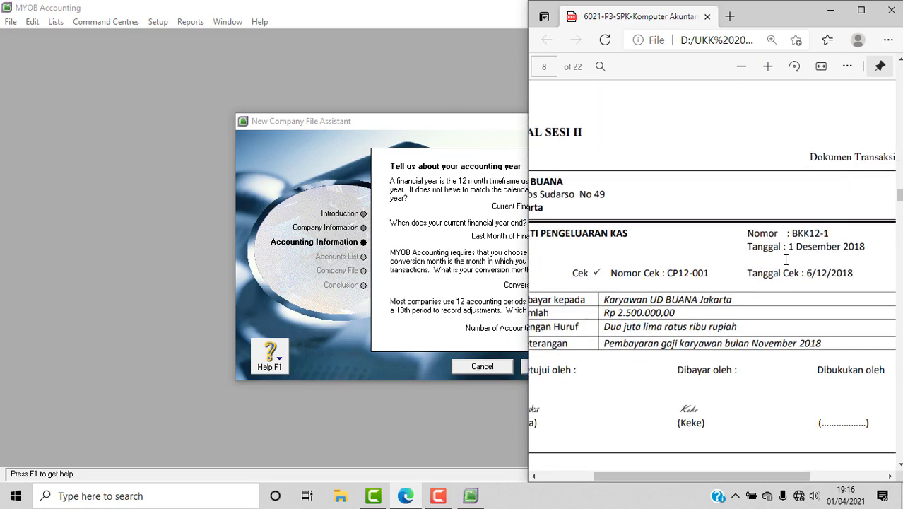
pyautogui.moveTo(729, 479); pyautogui.dragTo(757, 480)
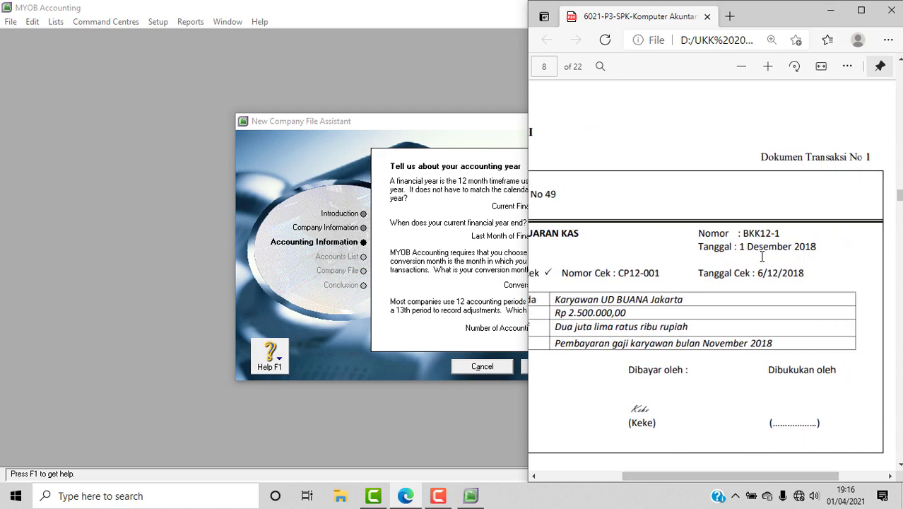
pyautogui.scroll(-5, 701, 439)
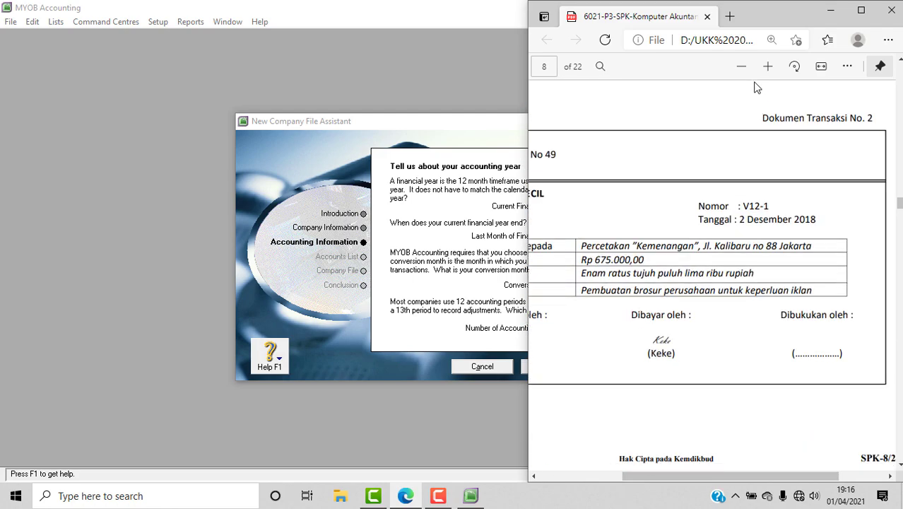
pyautogui.scroll(-6, 829, 256)
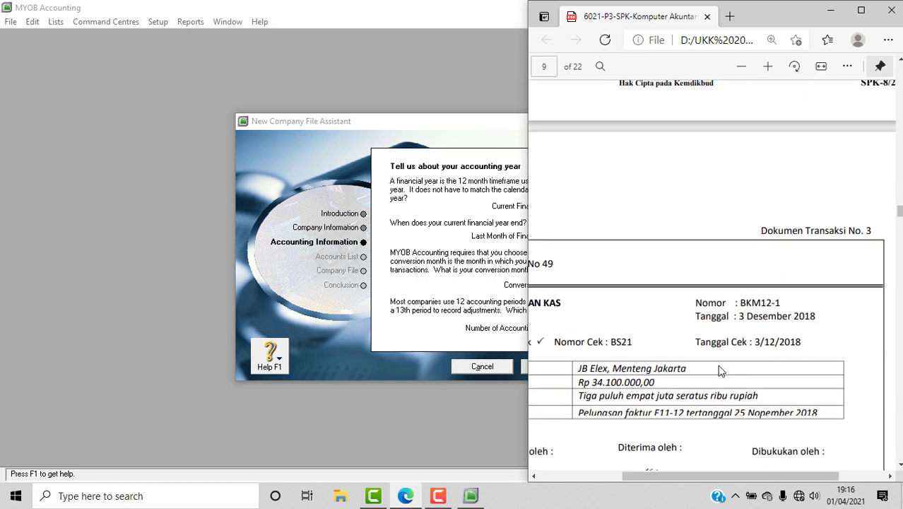
pyautogui.scroll(2, 721, 362)
pyautogui.click(428, 204)
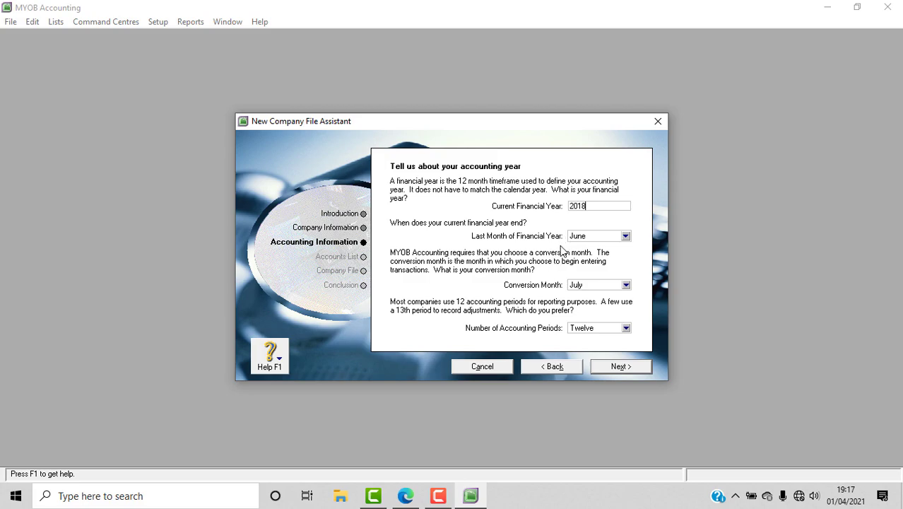
pyautogui.click(405, 495)
pyautogui.scroll(15, 737, 346)
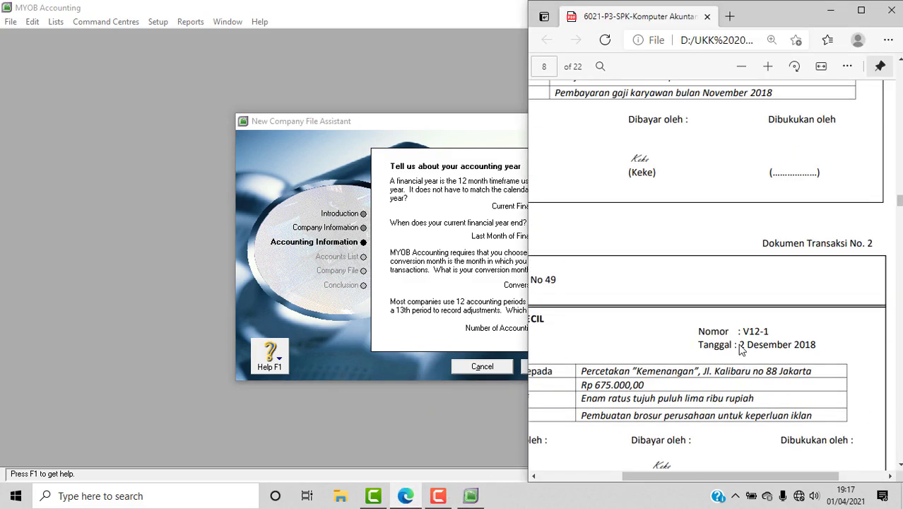
pyautogui.scroll(15, 740, 348)
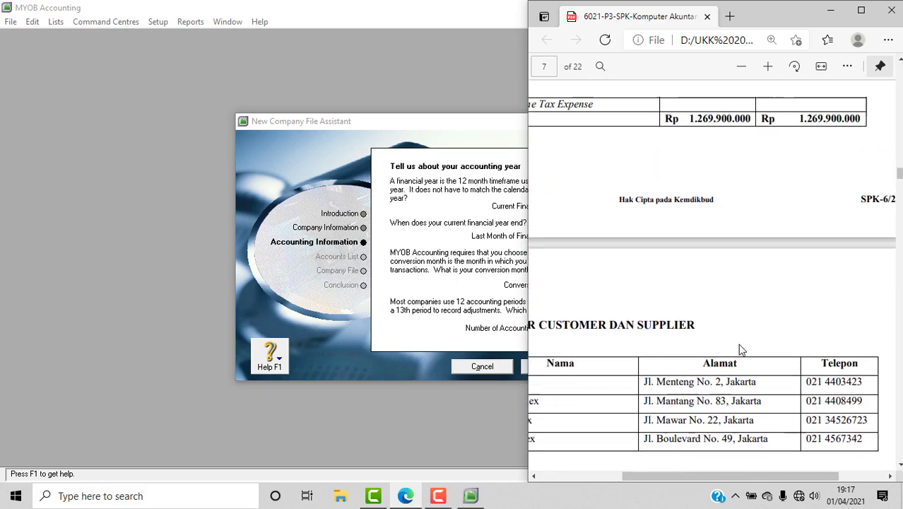
pyautogui.scroll(15, 741, 349)
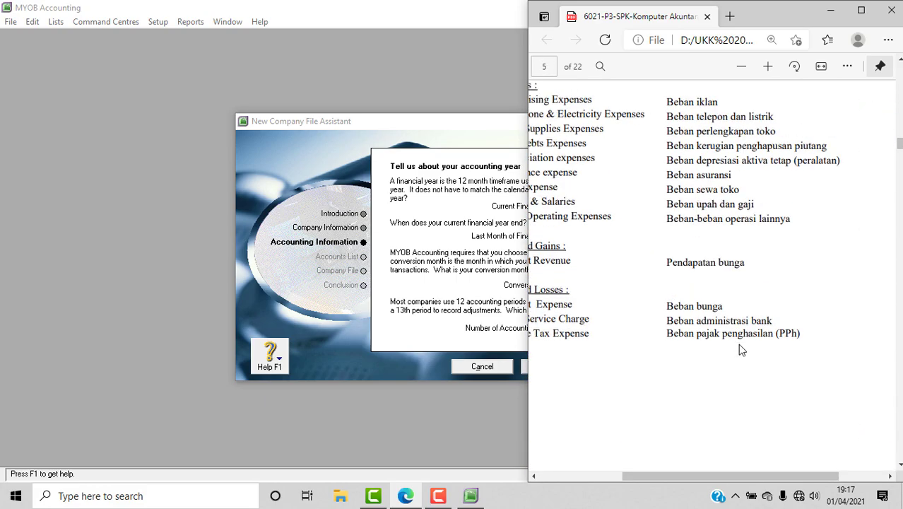
pyautogui.scroll(10, 740, 349)
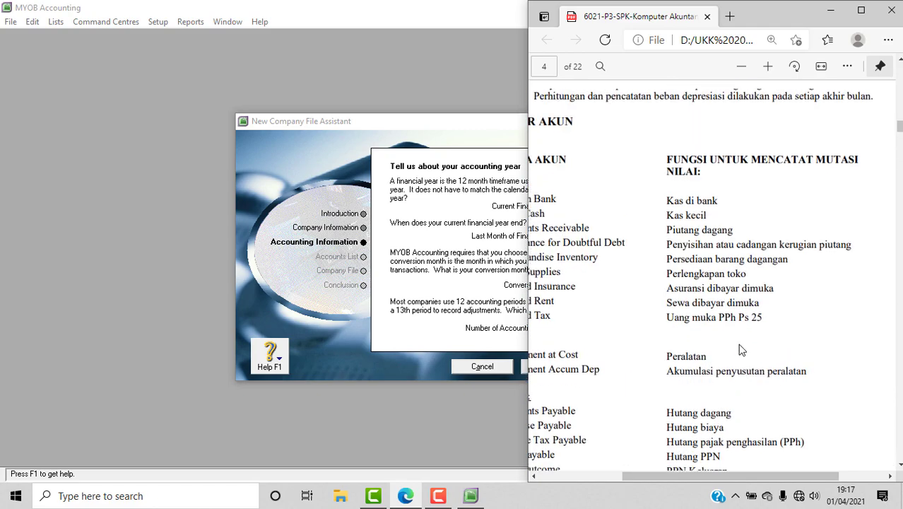
pyautogui.scroll(10, 740, 350)
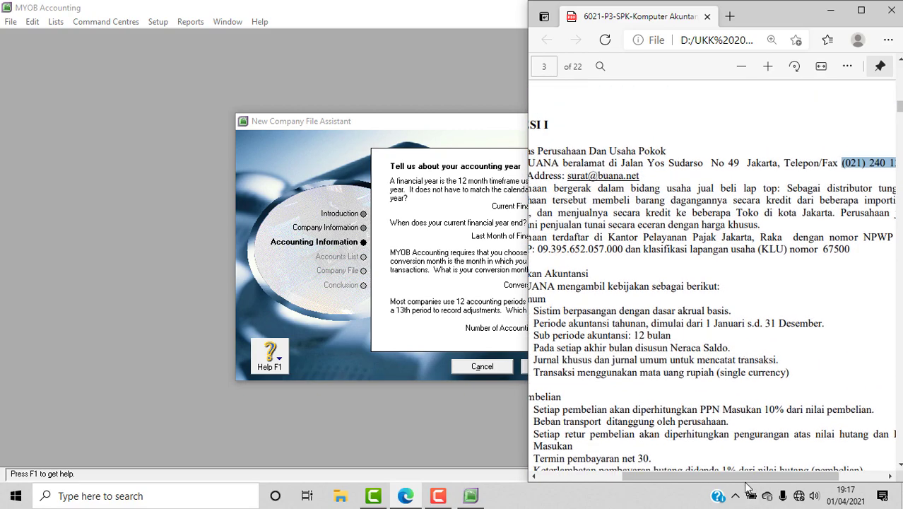
pyautogui.moveTo(748, 485); pyautogui.dragTo(710, 484)
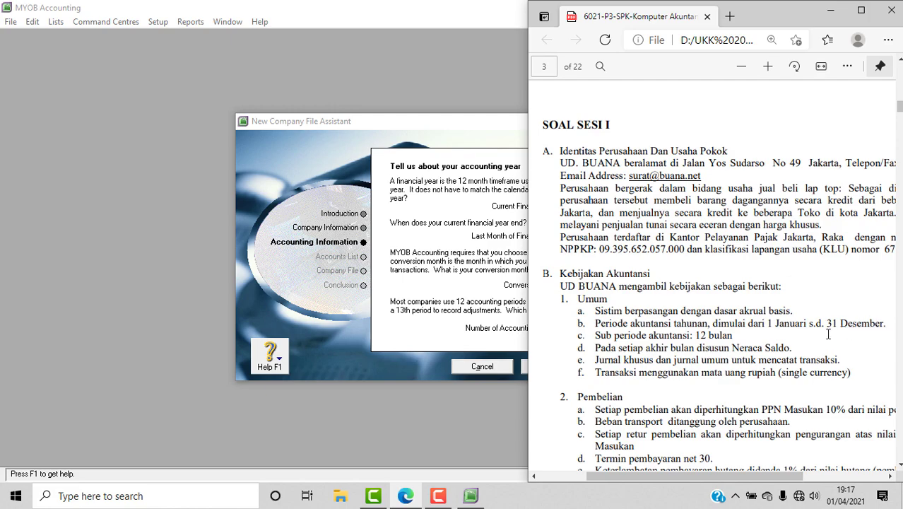
# Set the financial year's last month to December.
pyautogui.click(478, 255)
pyautogui.click(626, 237)
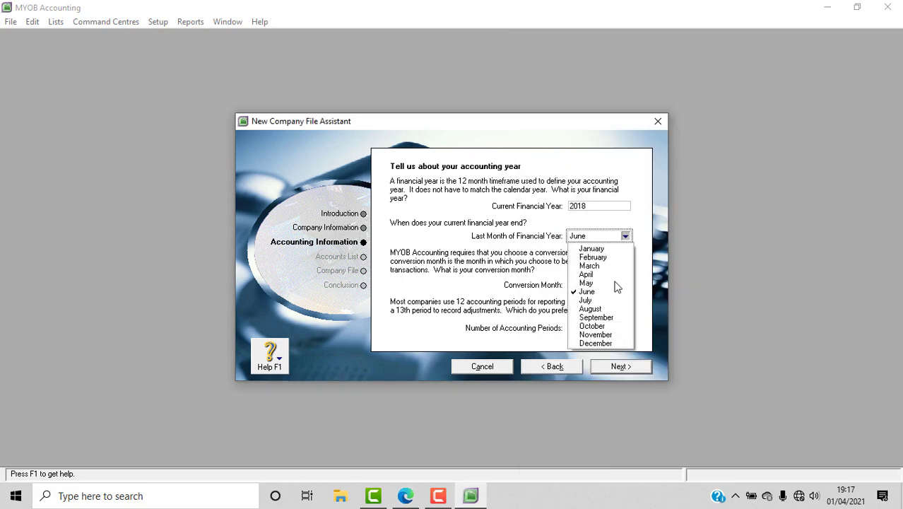
pyautogui.click(605, 344)
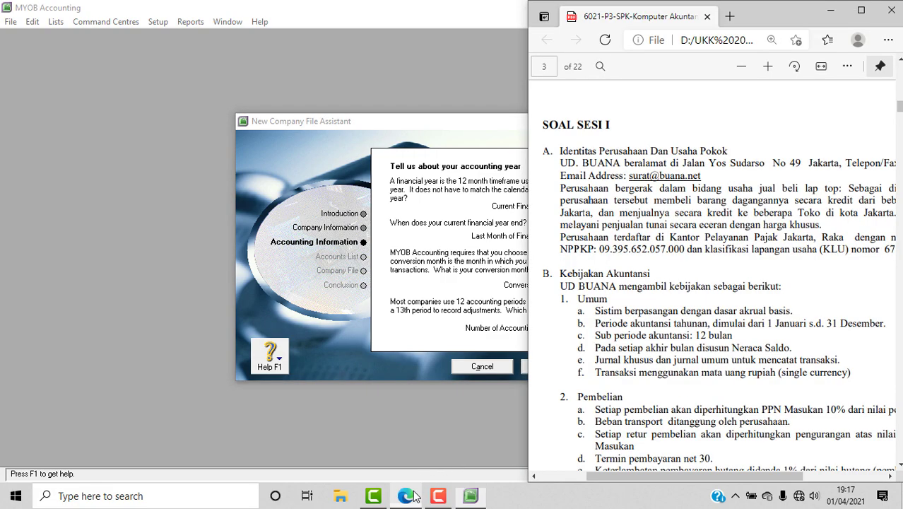
# Check the PDF and set the conversion month to December.
pyautogui.click(405, 495)
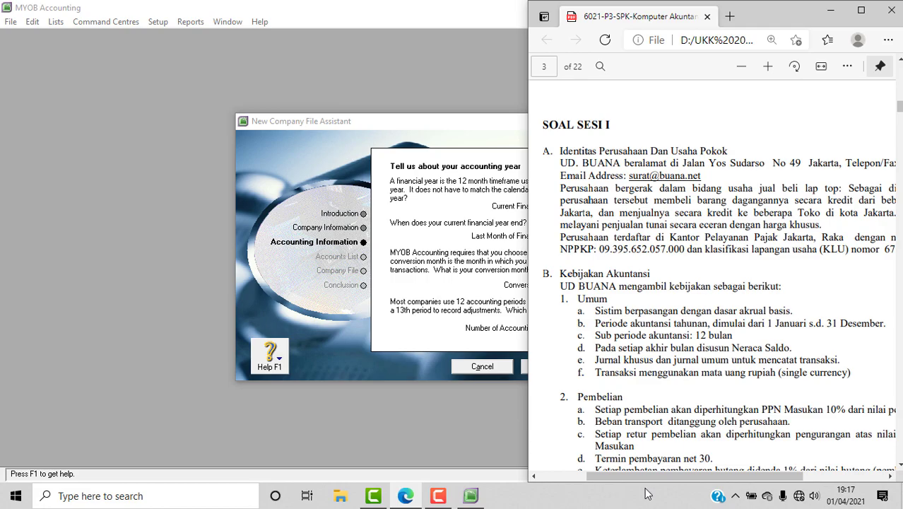
pyautogui.moveTo(644, 481); pyautogui.dragTo(666, 482)
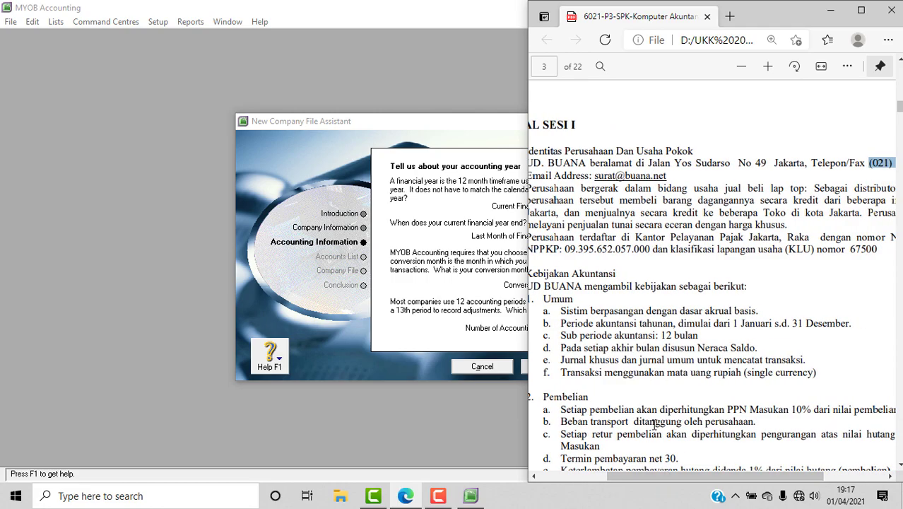
pyautogui.scroll(-10, 655, 420)
pyautogui.scroll(-15, 655, 421)
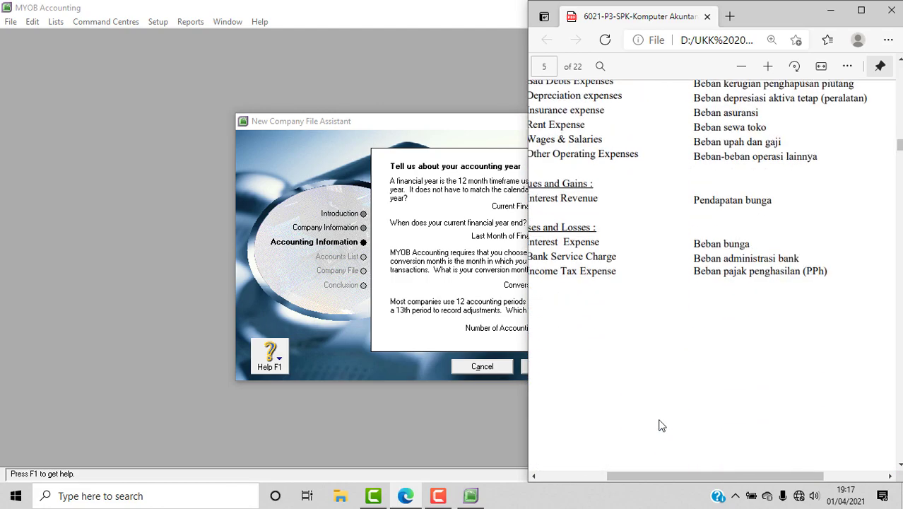
pyautogui.scroll(-15, 658, 419)
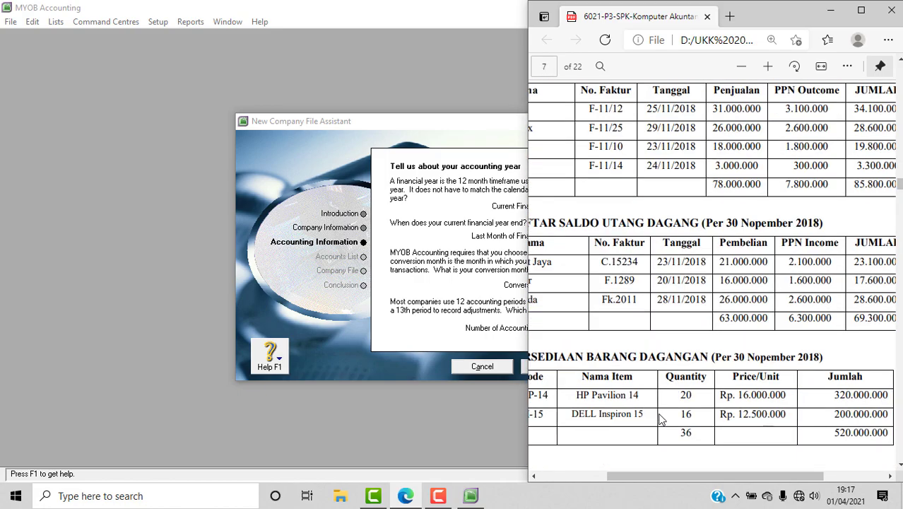
pyautogui.scroll(-3, 660, 419)
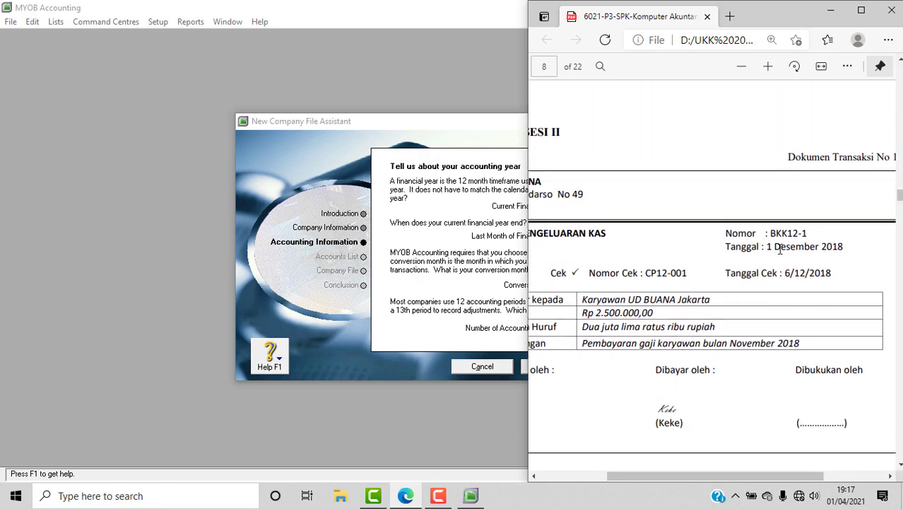
pyautogui.scroll(-10, 753, 289)
pyautogui.scroll(-8, 786, 327)
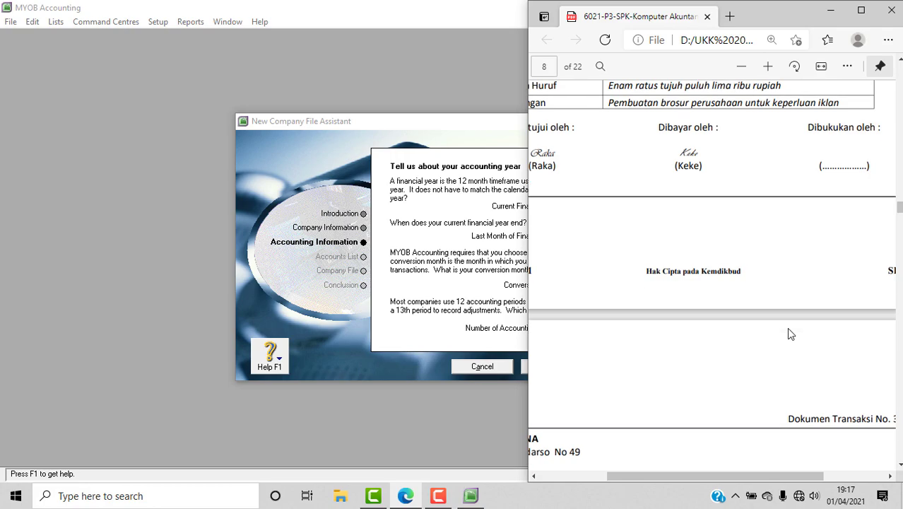
pyautogui.scroll(-8, 791, 334)
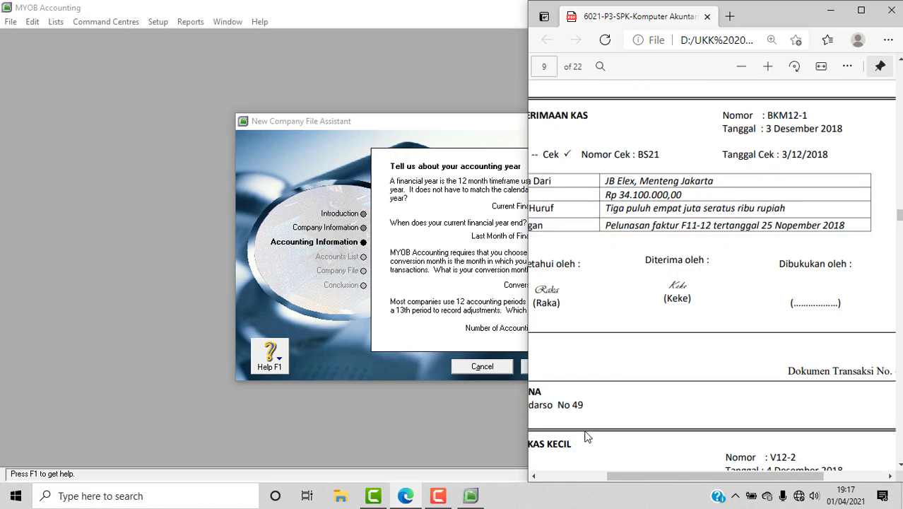
pyautogui.click(450, 280)
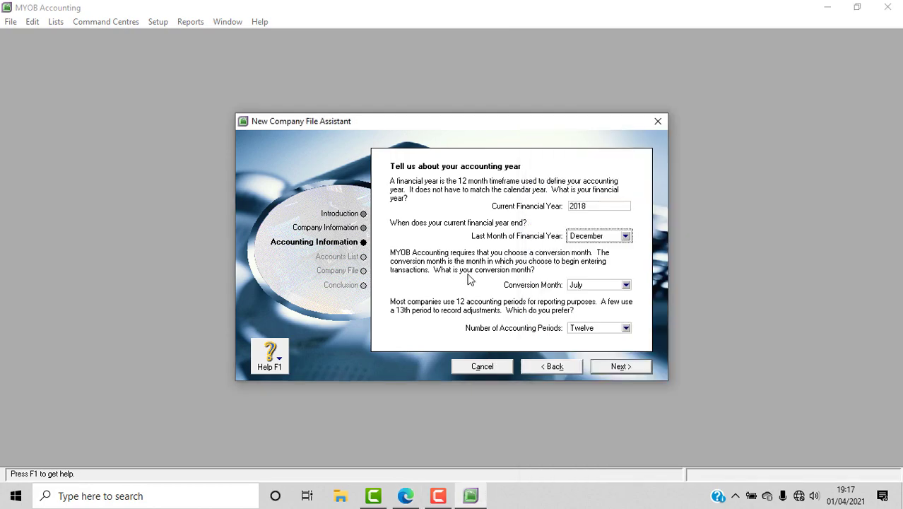
pyautogui.click(627, 285)
pyautogui.click(598, 389)
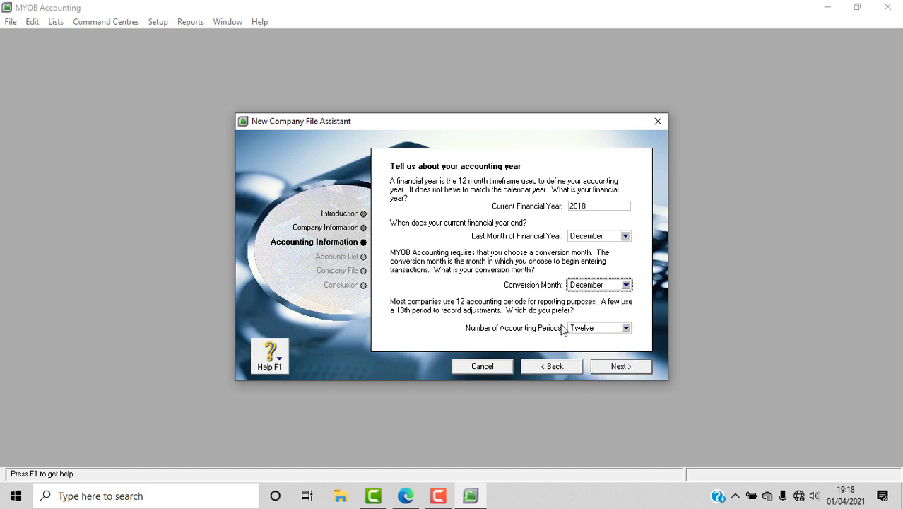
# Keep the number of accounting periods at Twelve.
pyautogui.click(405, 495)
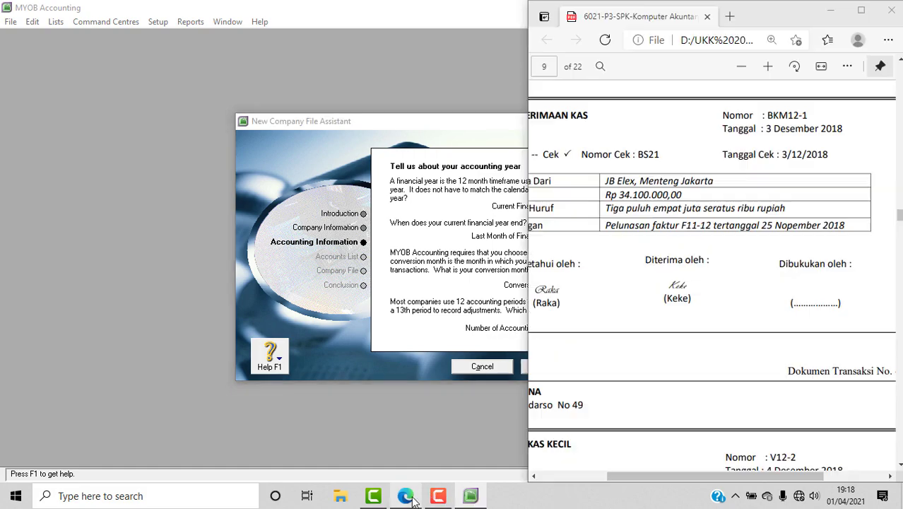
pyautogui.scroll(4, 872, 288)
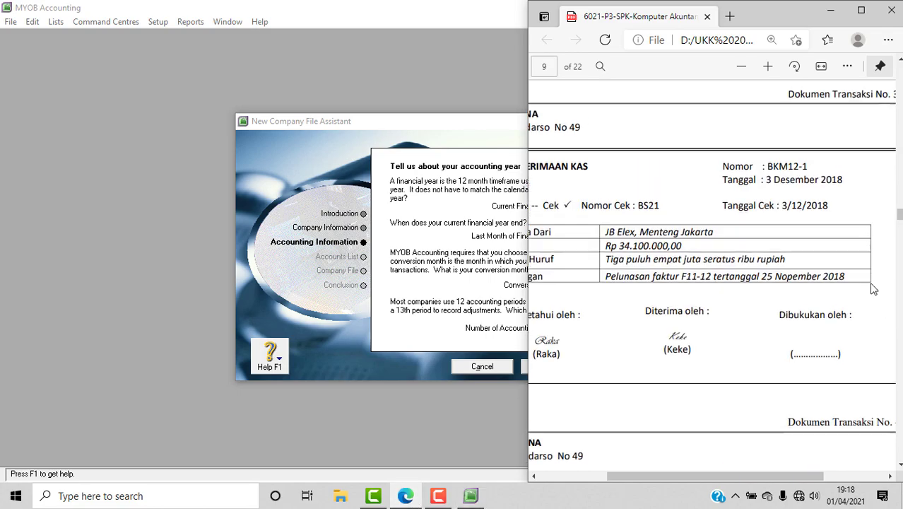
pyautogui.scroll(15, 872, 290)
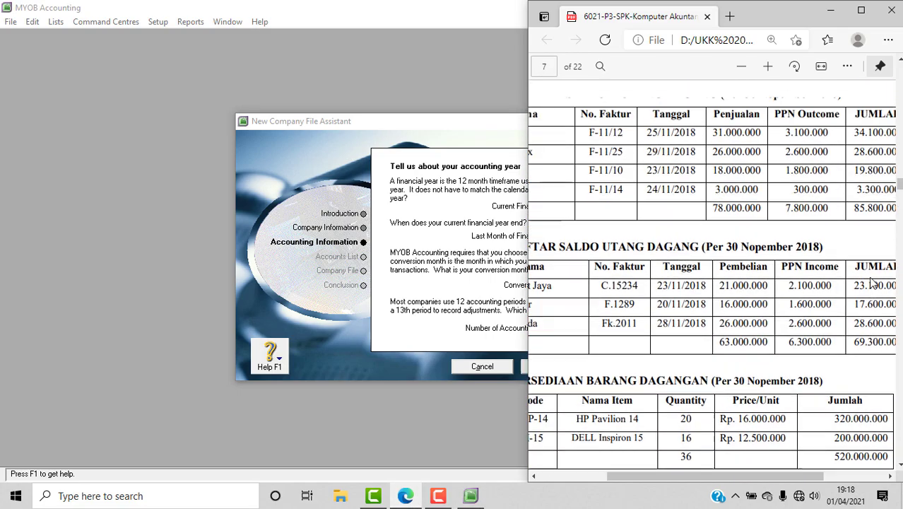
pyautogui.scroll(15, 872, 282)
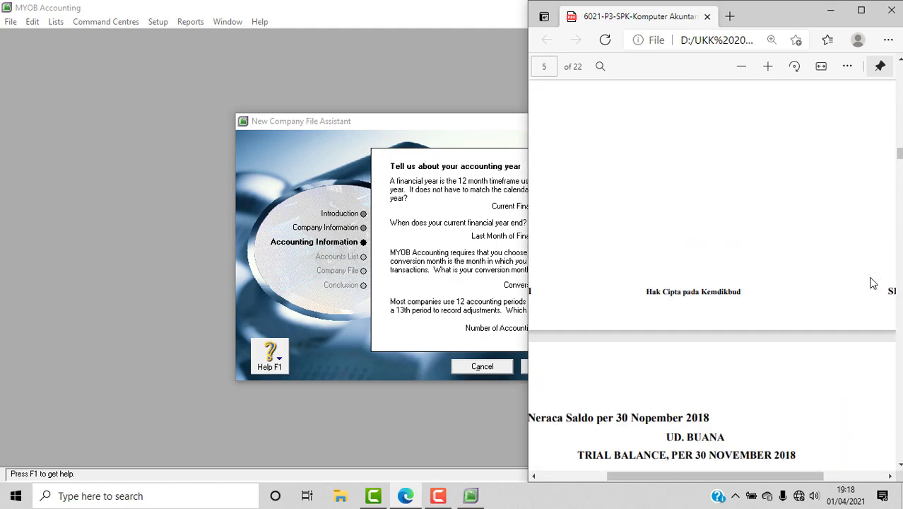
pyautogui.scroll(15, 872, 283)
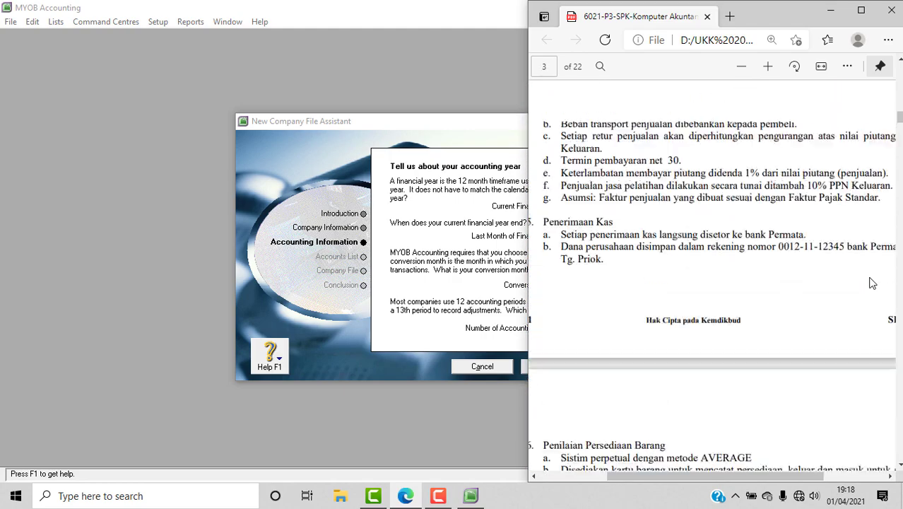
pyautogui.scroll(3, 871, 283)
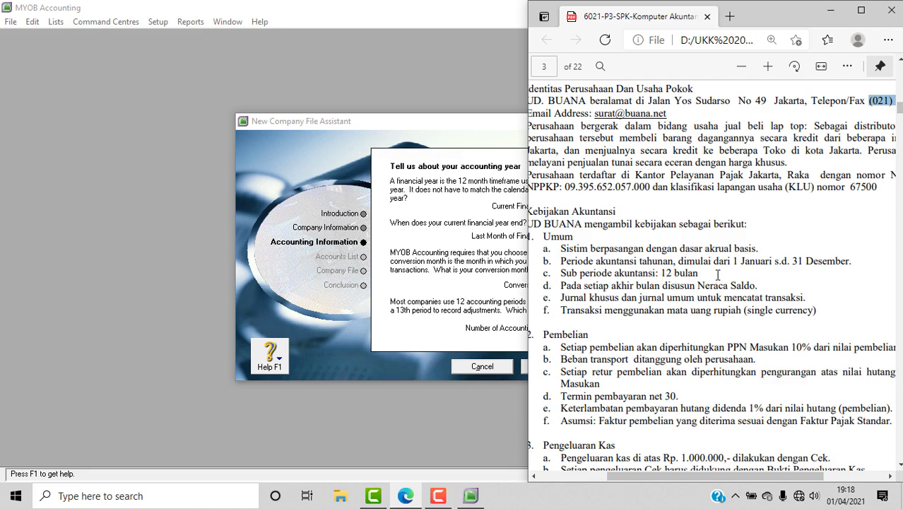
pyautogui.moveTo(686, 480); pyautogui.dragTo(671, 480)
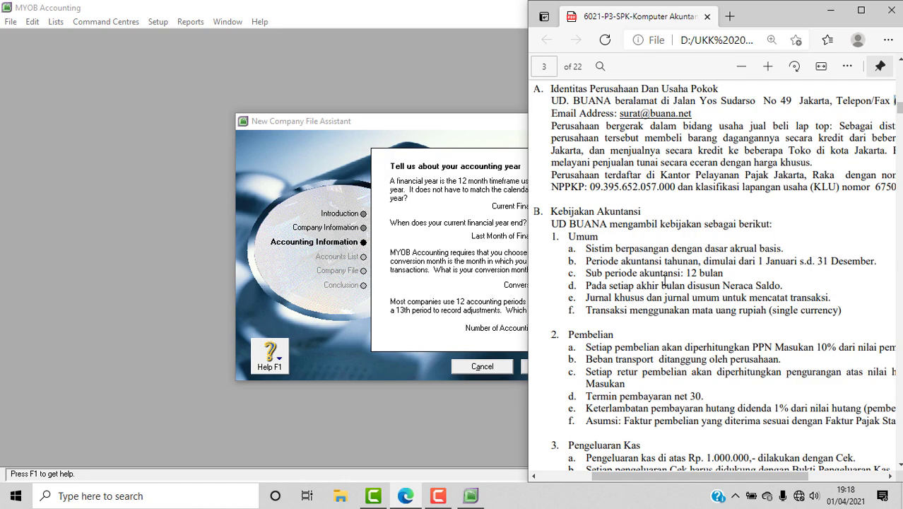
pyautogui.click(479, 318)
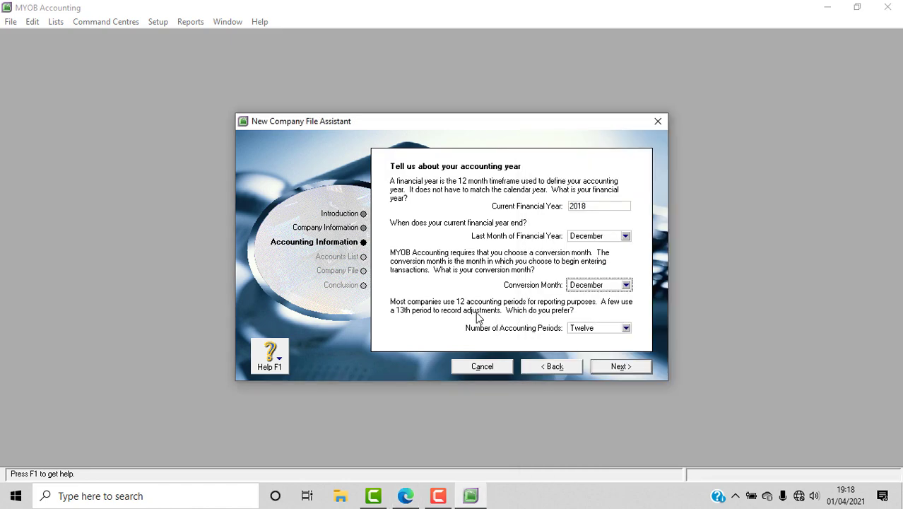
pyautogui.click(626, 328)
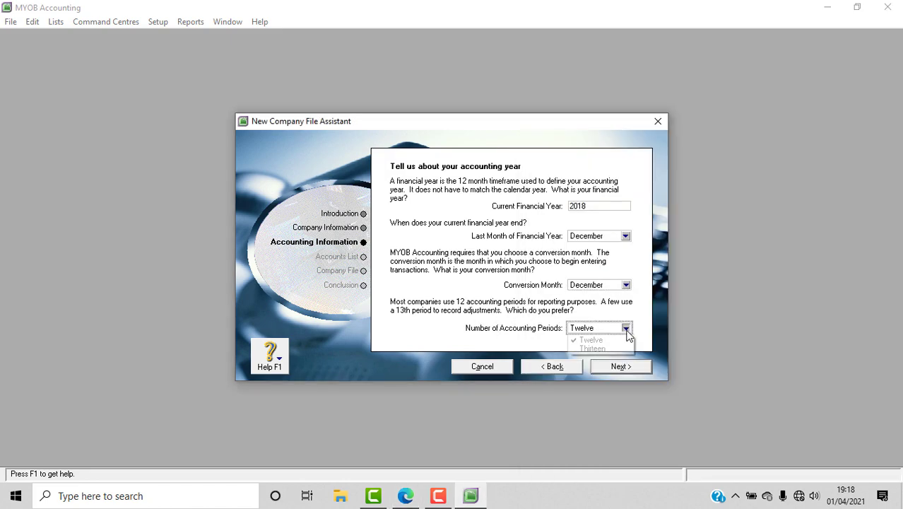
pyautogui.click(608, 343)
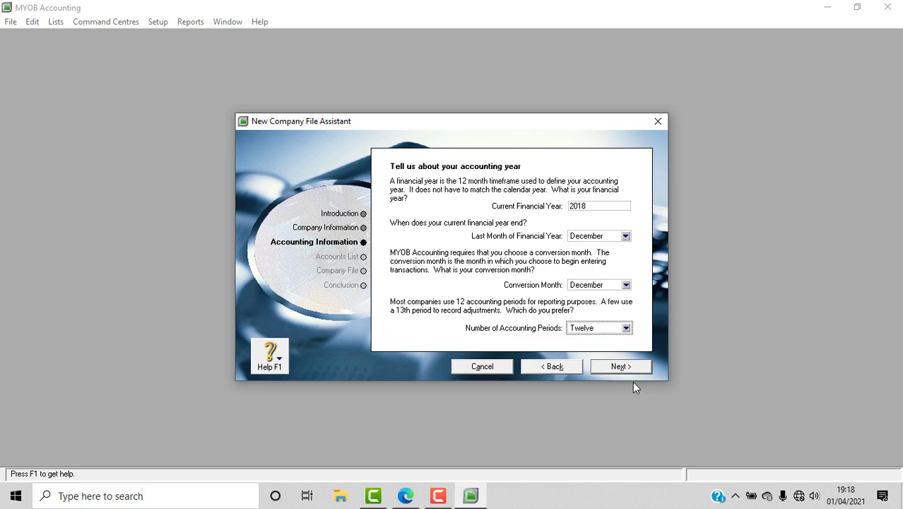
# Confirm the 2018 accounting year details and advance to Build your accounts list.
pyautogui.click(632, 370)
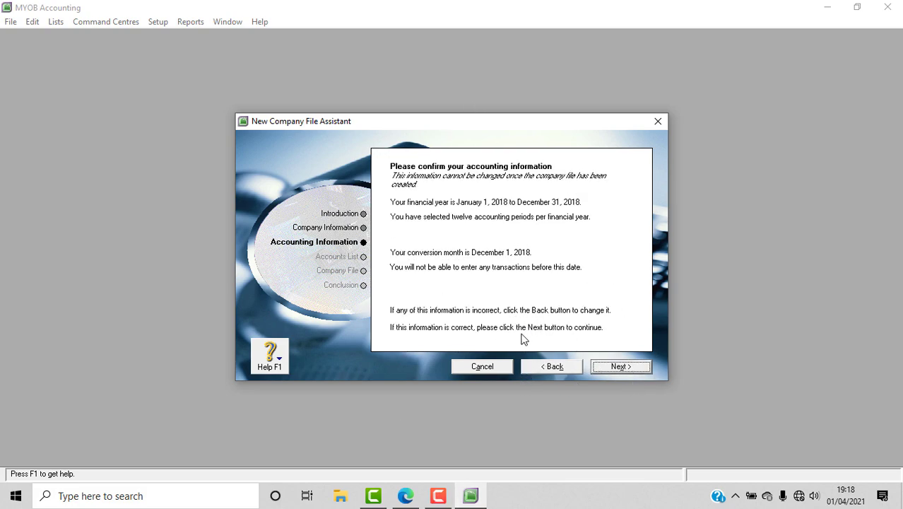
pyautogui.click(621, 366)
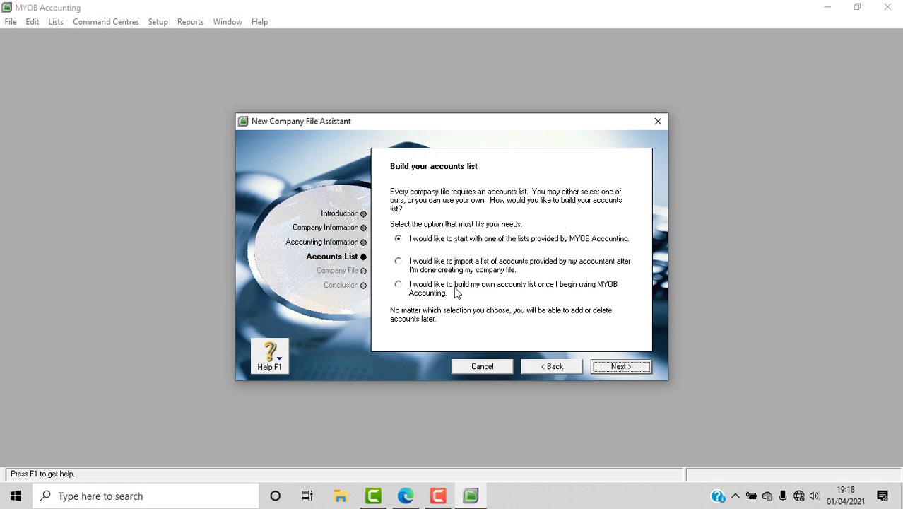
# Select the option to import the accountant's list of accounts and continue.
pyautogui.click(399, 262)
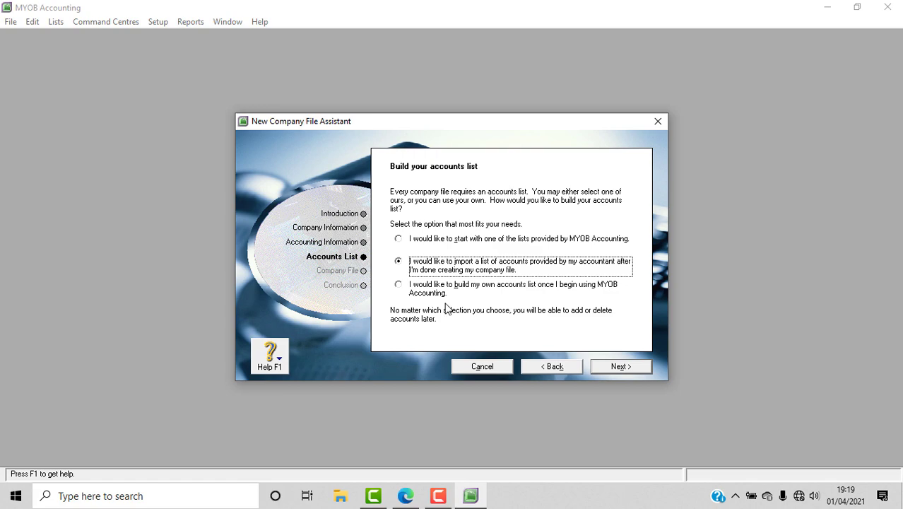
pyautogui.click(639, 369)
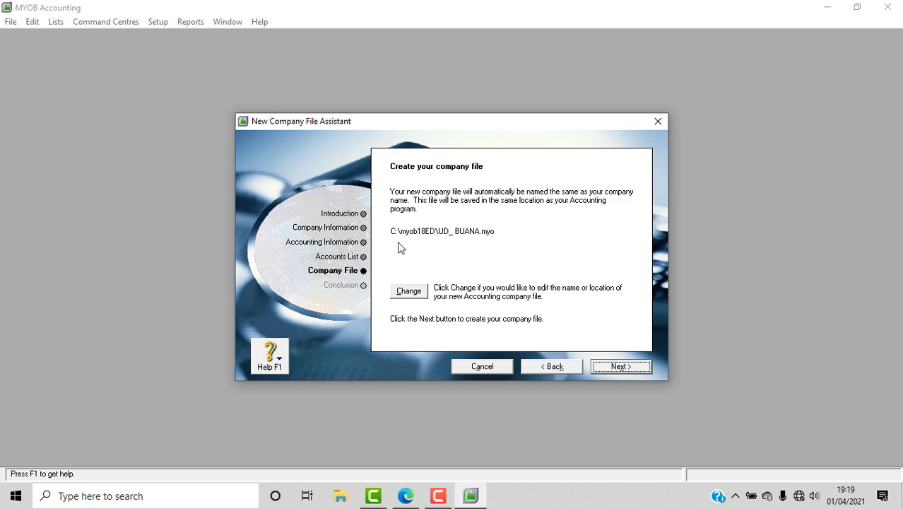
# Save the company file as UD_ BUANA in D:\A. LATIHAN MYOB.
pyautogui.click(400, 300)
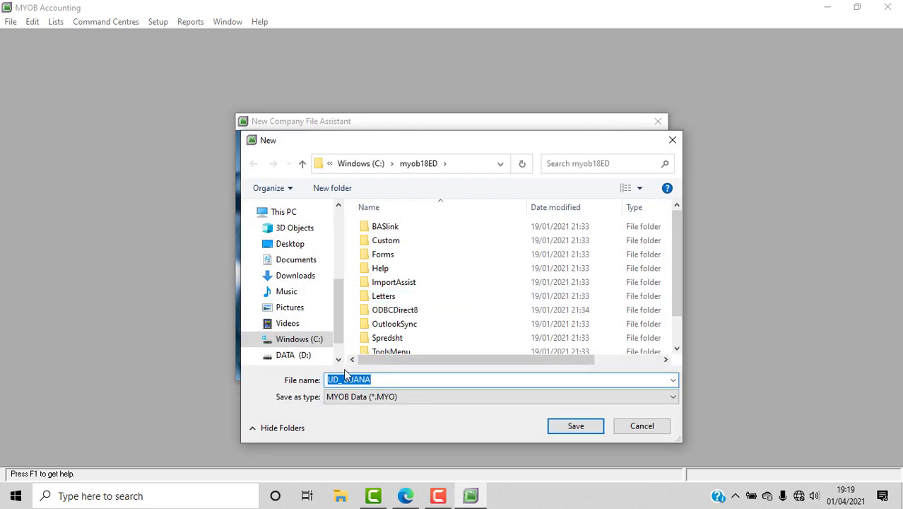
pyautogui.click(303, 356)
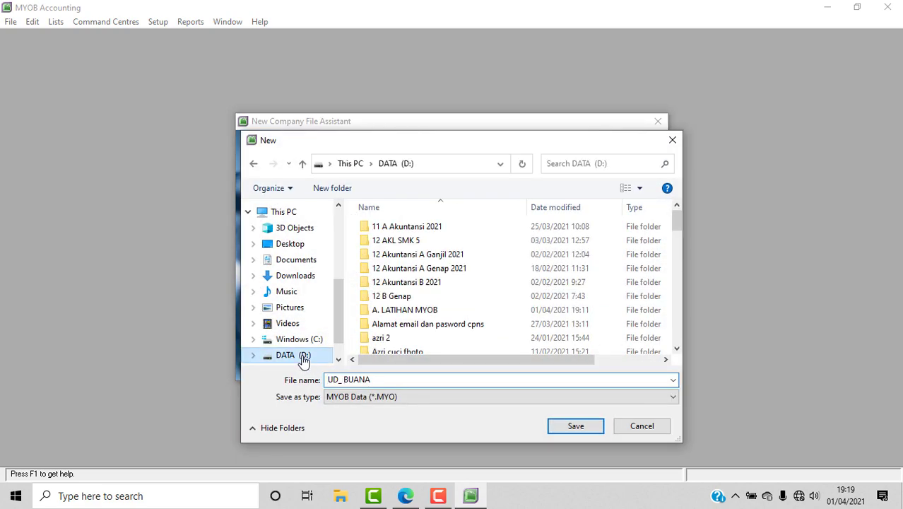
pyautogui.doubleClick(410, 311)
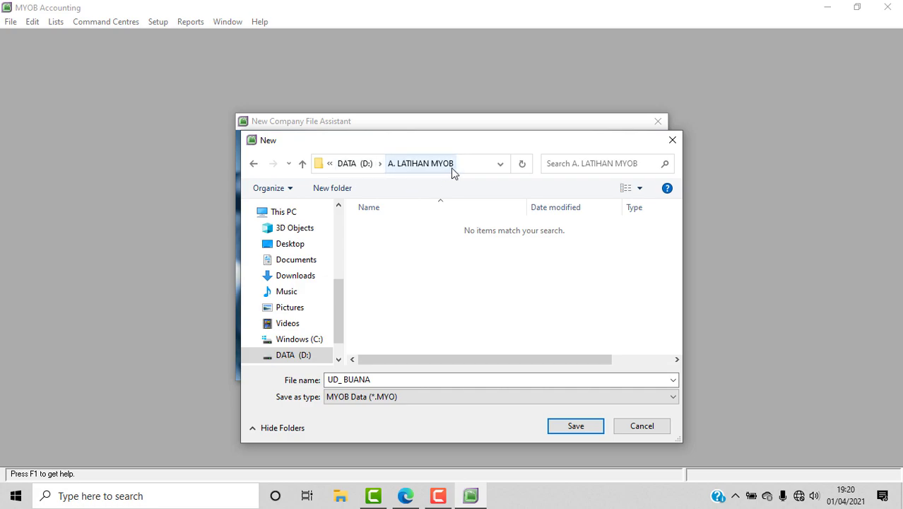
pyautogui.click(575, 426)
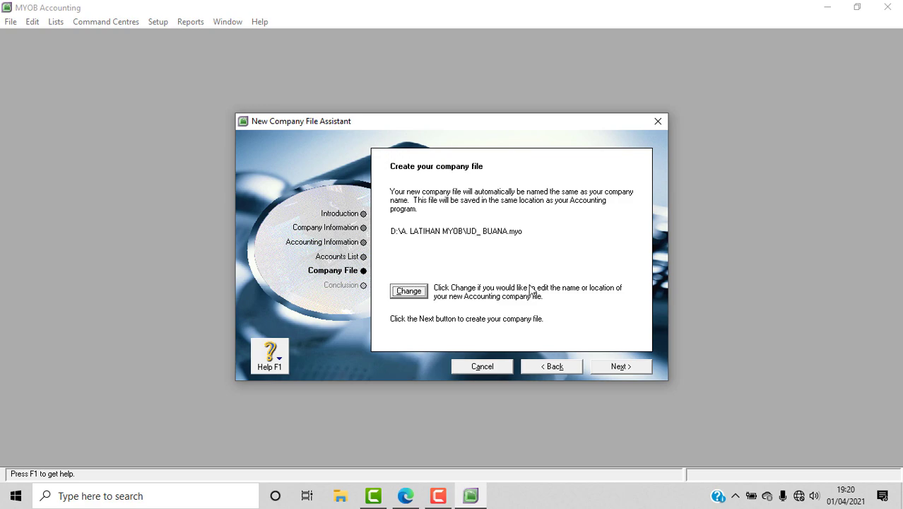
# Create UD_ BUANA.myo and open its Command Centre maximised.
pyautogui.click(621, 365)
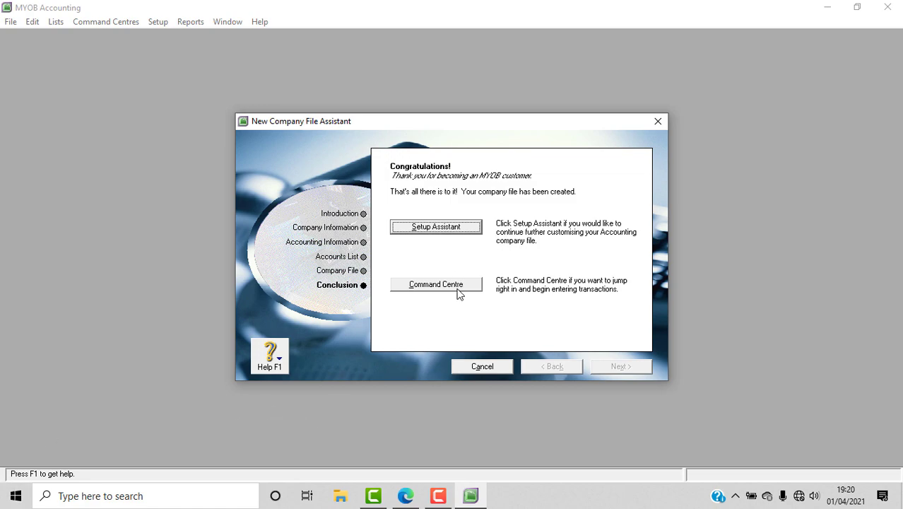
pyautogui.click(436, 284)
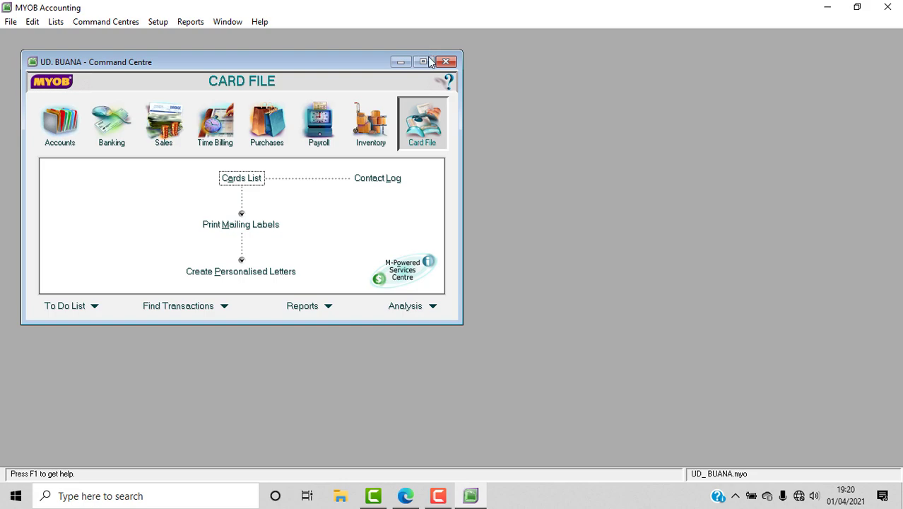
pyautogui.click(423, 62)
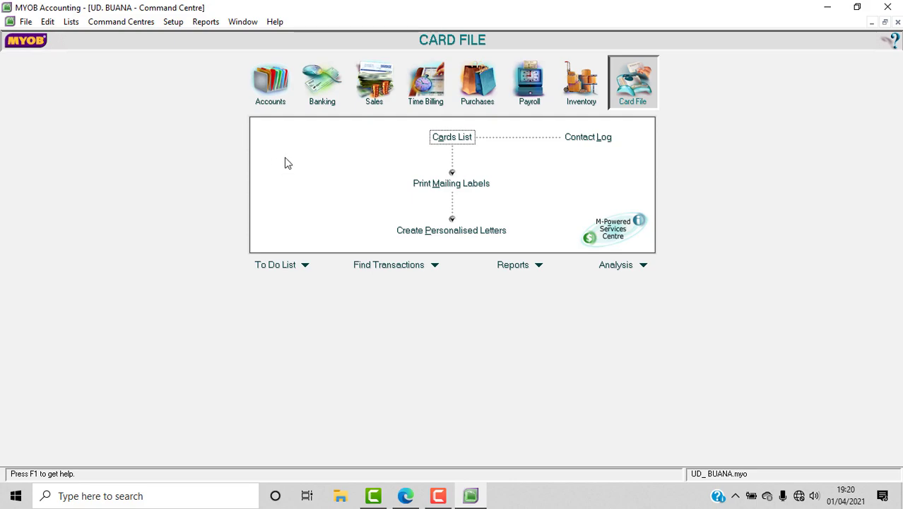
pyautogui.click(172, 22)
pyautogui.moveTo(184, 66)
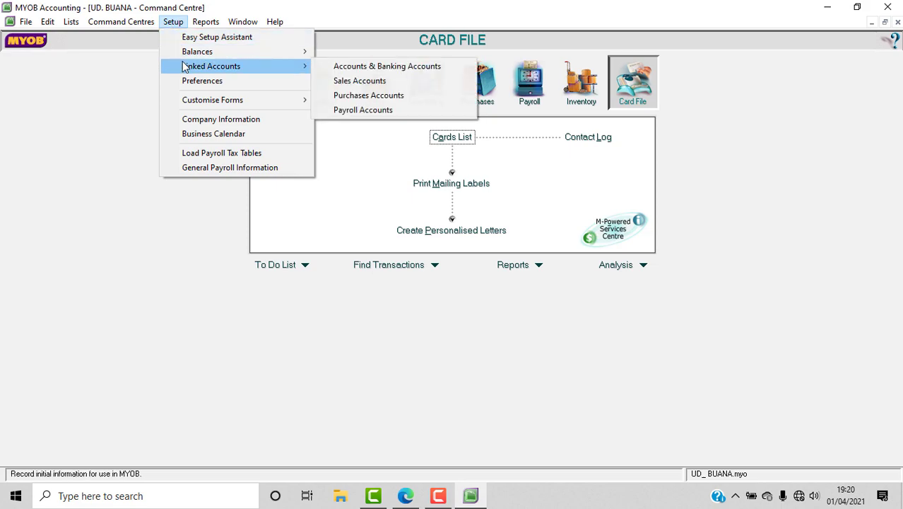
pyautogui.click(204, 119)
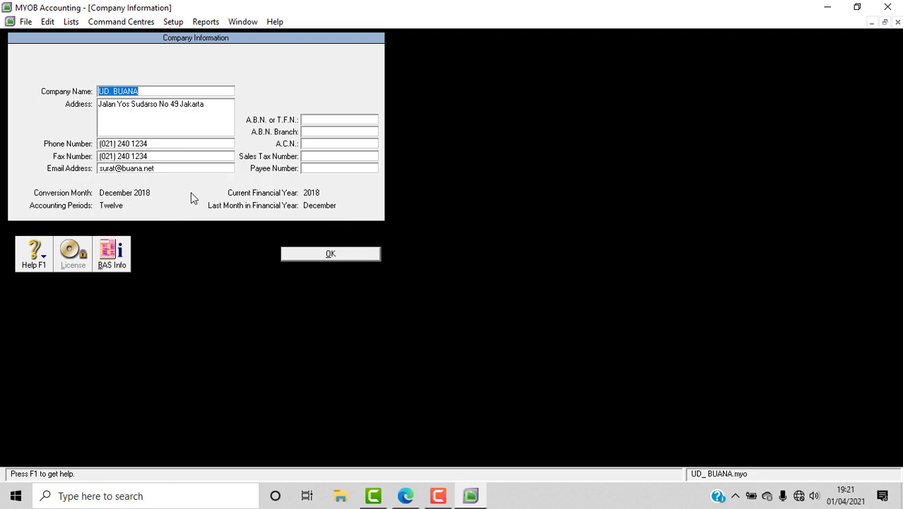
pyautogui.click(306, 256)
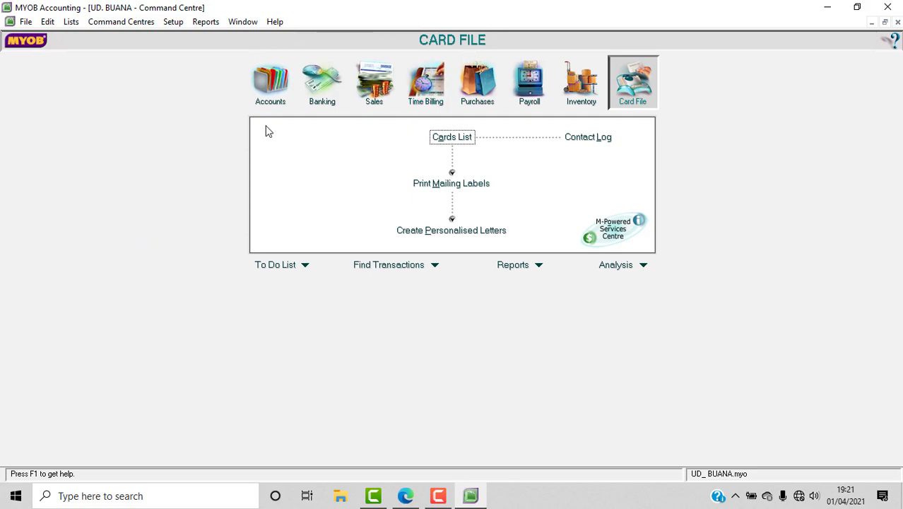
# Open the UD. BUANA Accounts List from the Accounts command centre, showing default Rp0,00 balances.
pyautogui.click(273, 97)
pyautogui.click(444, 139)
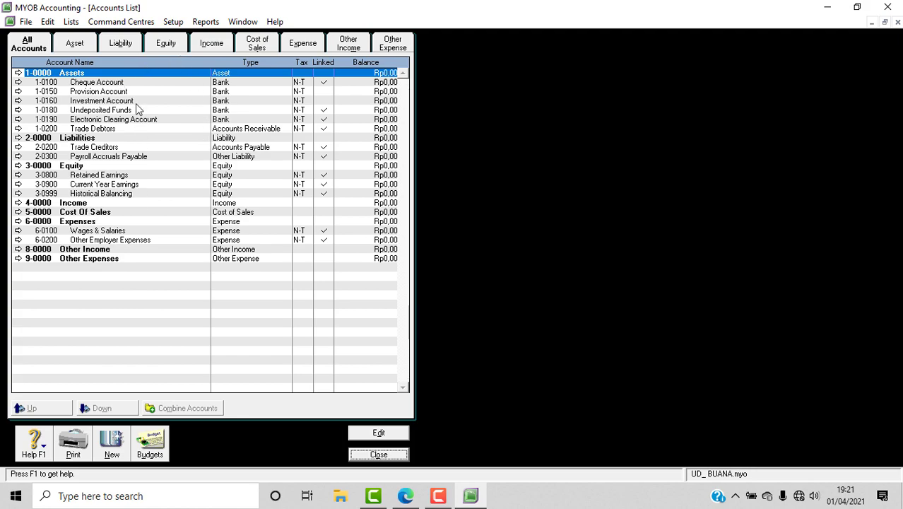
pyautogui.click(405, 498)
pyautogui.scroll(-5, 607, 366)
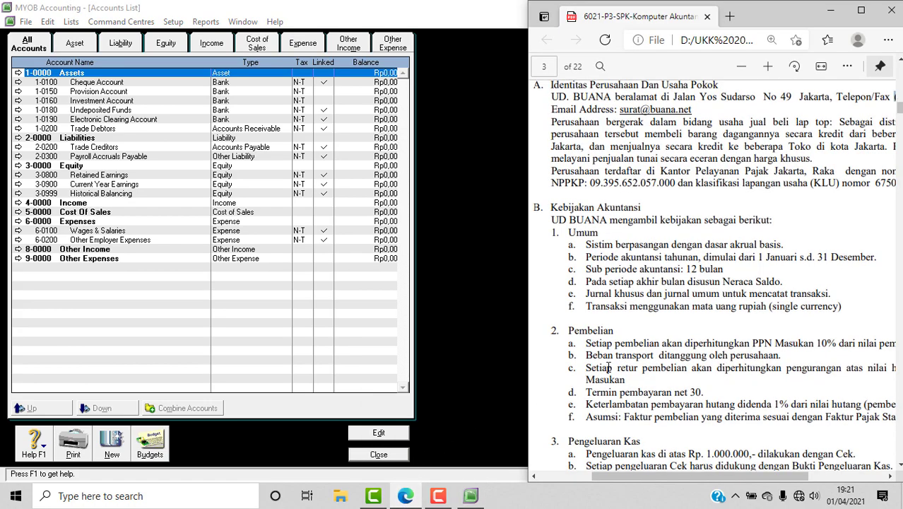
pyautogui.scroll(-5, 607, 366)
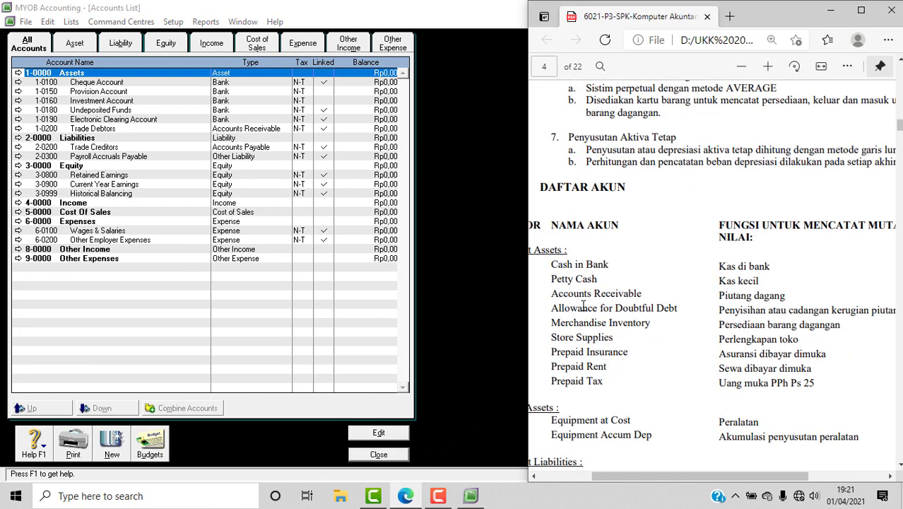
pyautogui.moveTo(632, 474); pyautogui.dragTo(611, 480)
pyautogui.scroll(-6, 631, 371)
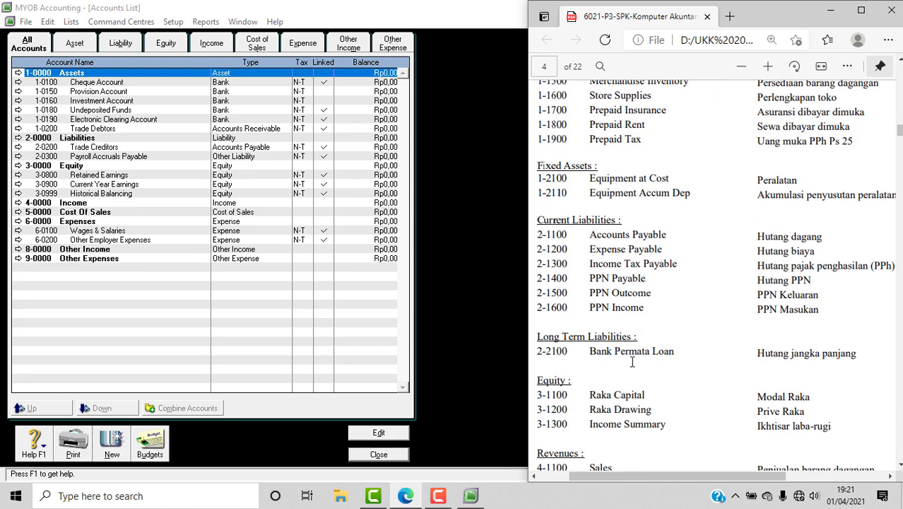
pyautogui.scroll(-8, 632, 361)
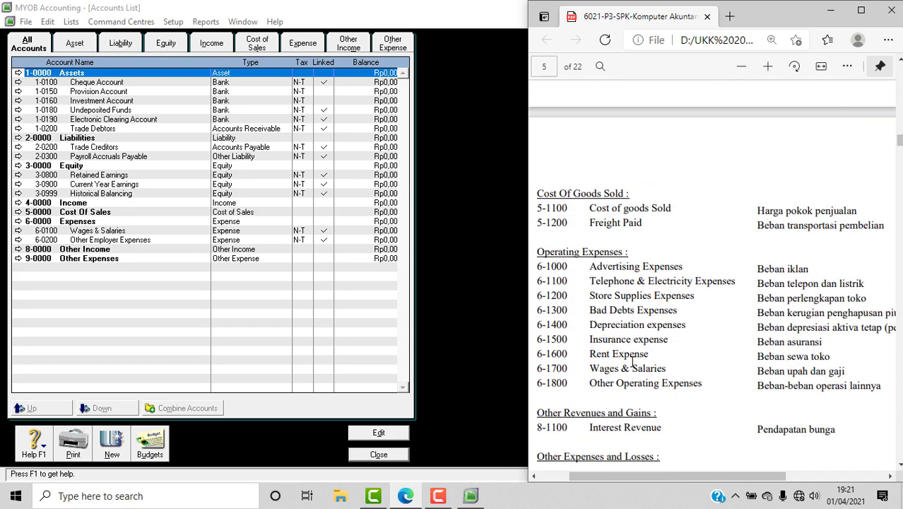
pyautogui.scroll(12, 632, 361)
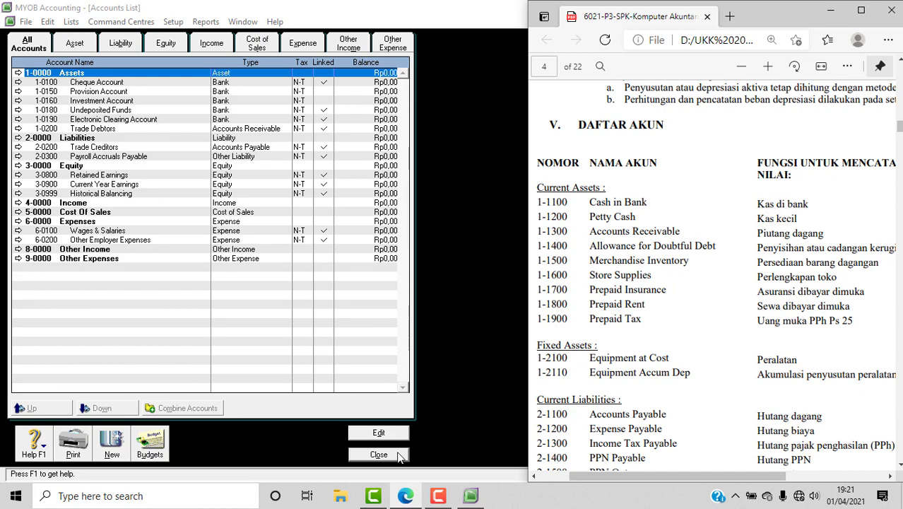
pyautogui.click(829, 10)
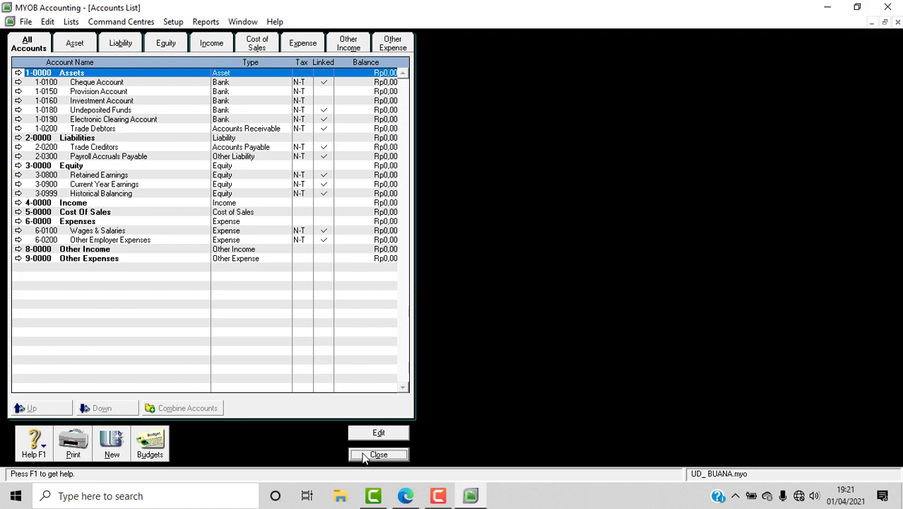
# Close the Accounts List and start an Account Information import set to Update Existing Record on duplicates.
pyautogui.click(364, 456)
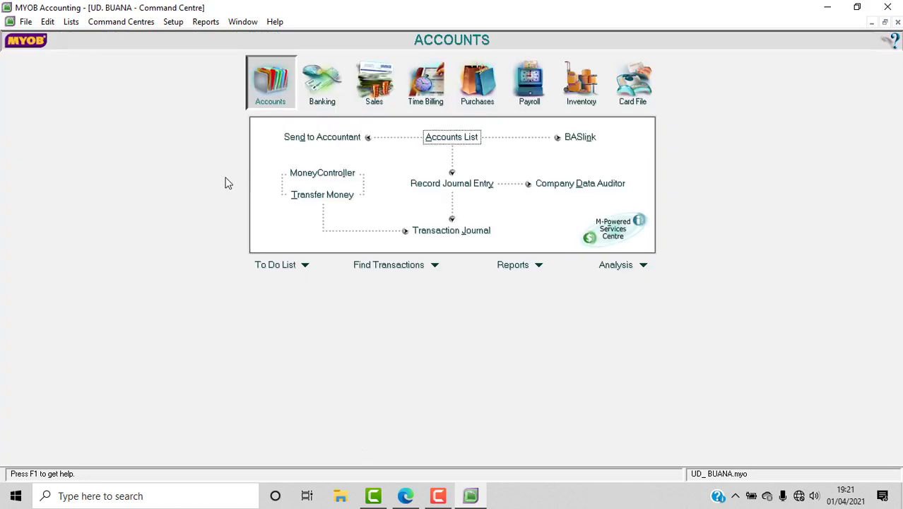
pyautogui.click(25, 21)
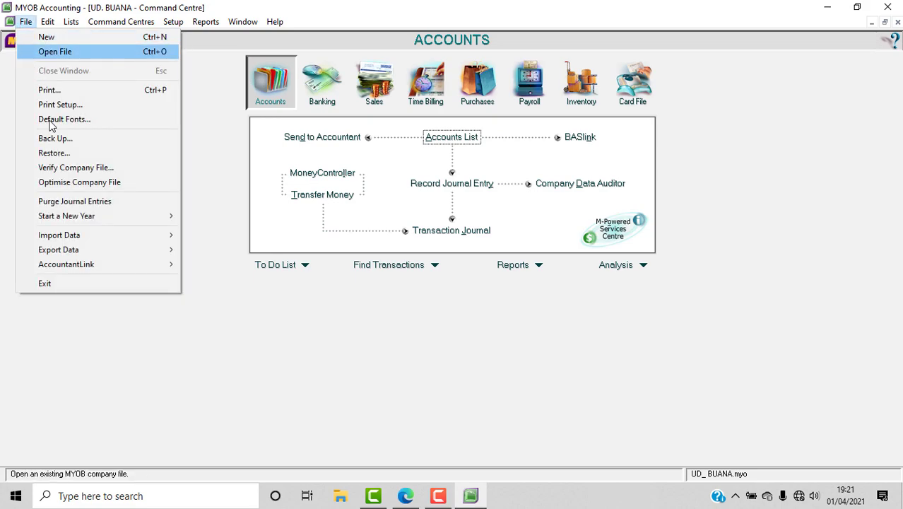
pyautogui.moveTo(76, 234)
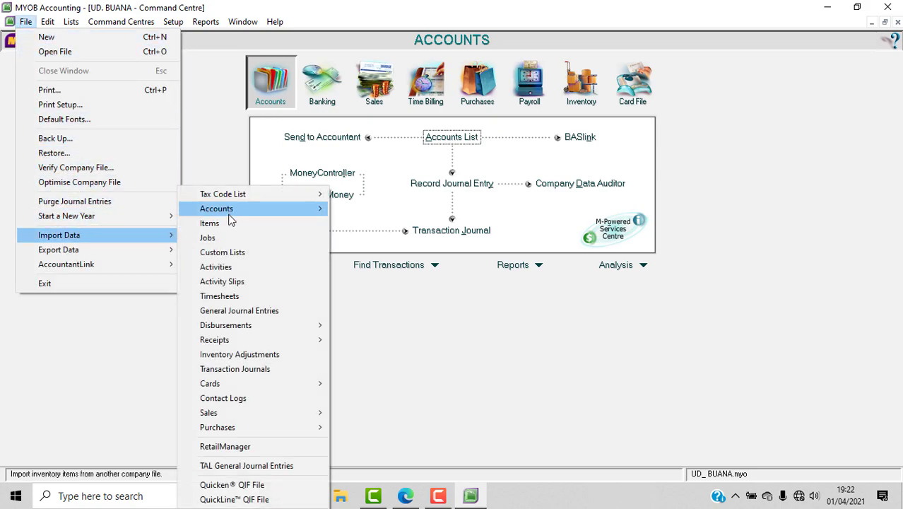
pyautogui.moveTo(230, 213)
pyautogui.click(376, 207)
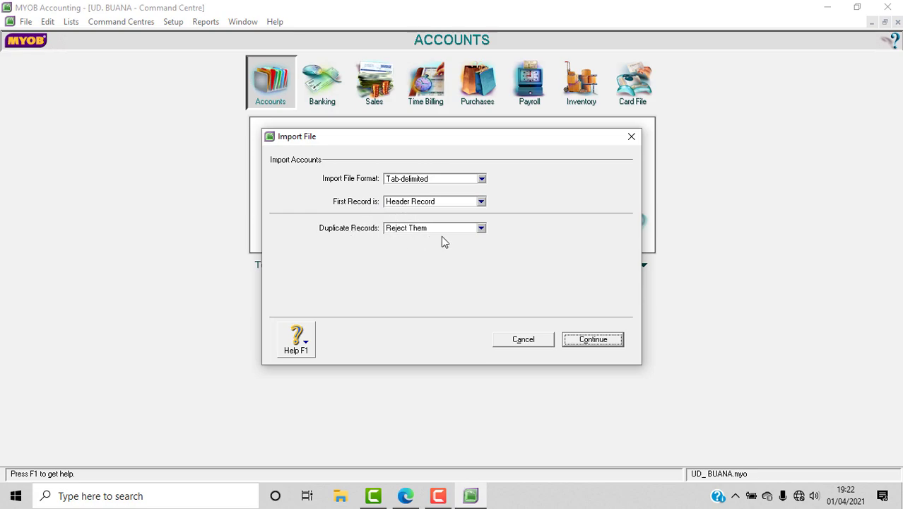
pyautogui.click(480, 229)
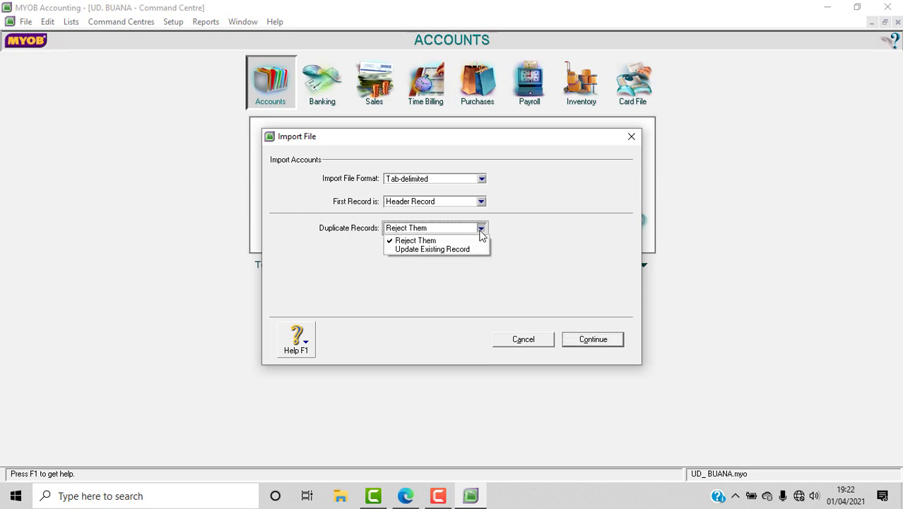
pyautogui.click(468, 250)
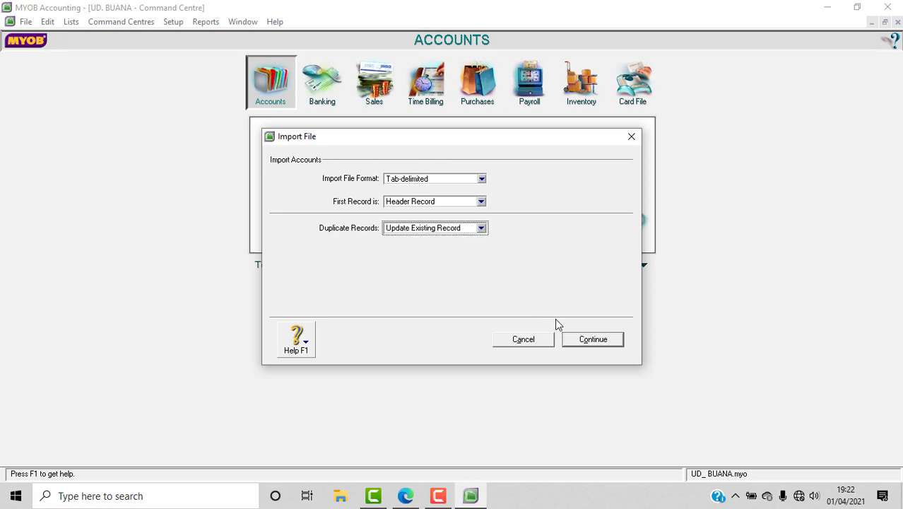
pyautogui.click(593, 340)
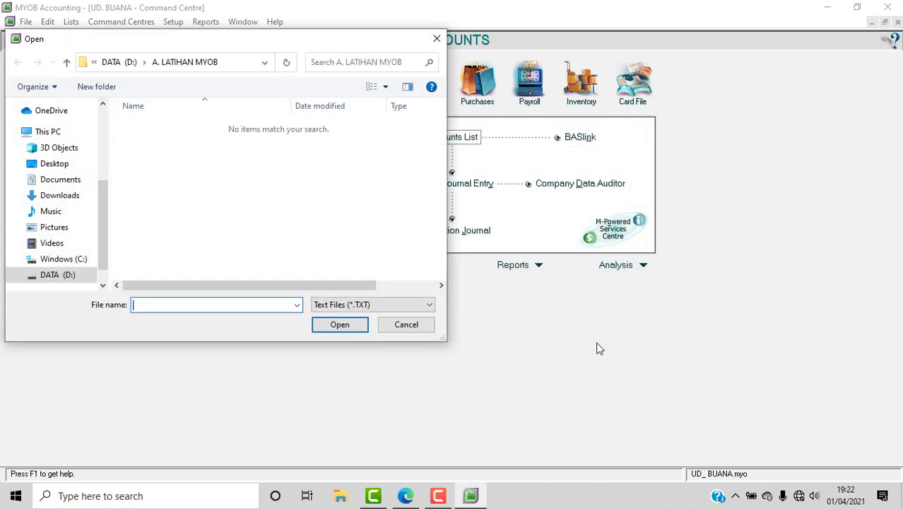
# Show All Files and browse to DATA (D:) > UKK AKUNTANSI 2020.
pyautogui.click(390, 303)
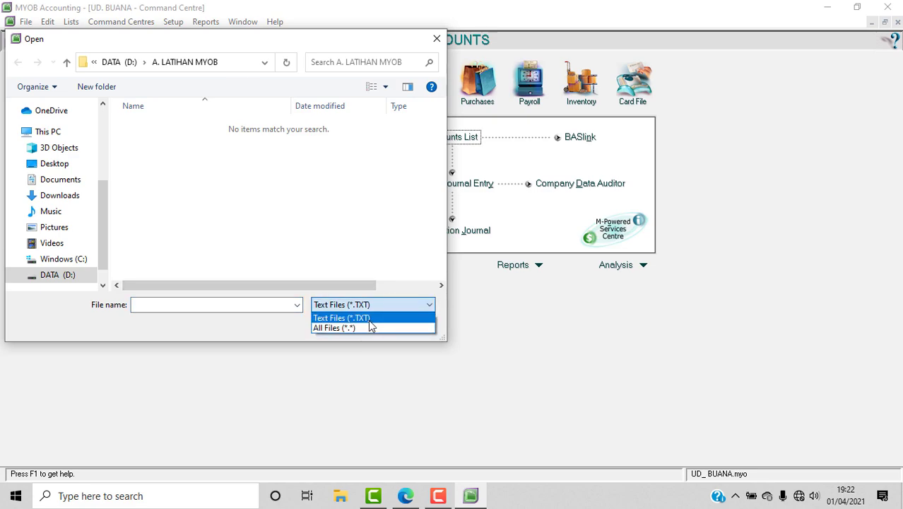
pyautogui.click(370, 325)
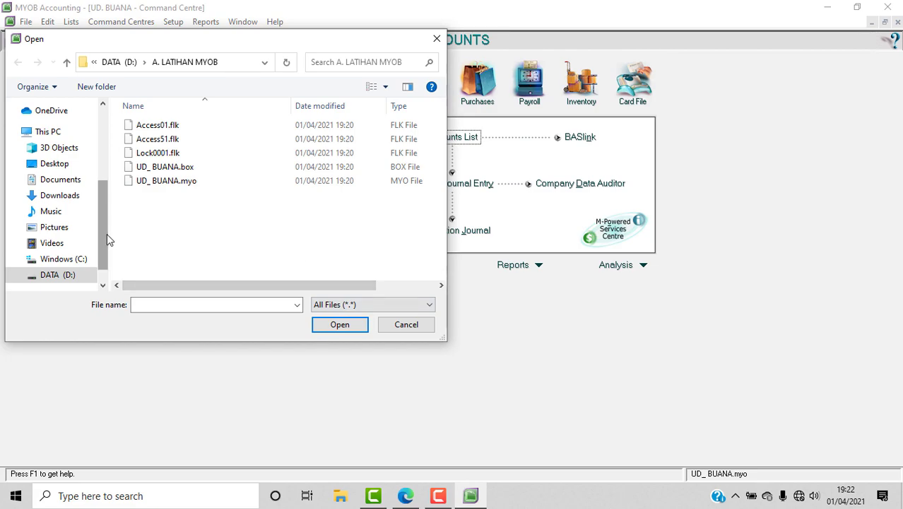
pyautogui.moveTo(103, 227); pyautogui.dragTo(102, 257)
pyautogui.click(71, 254)
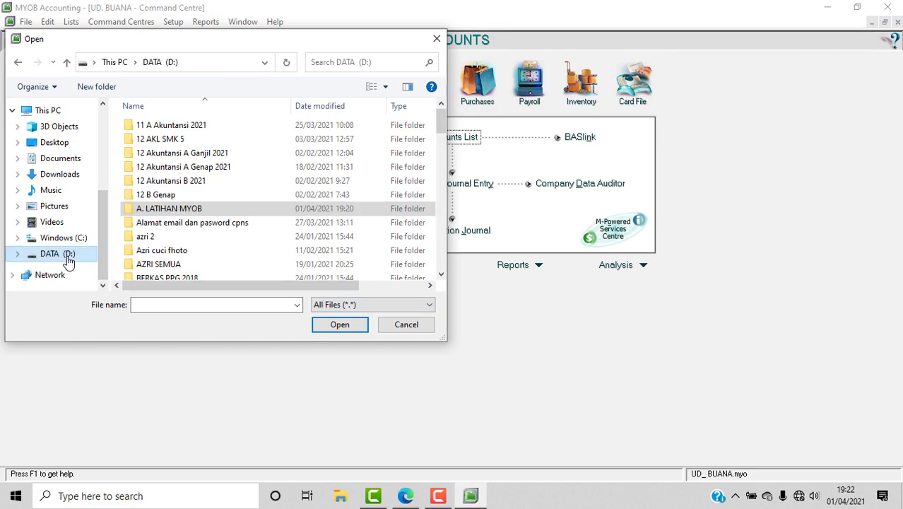
pyautogui.scroll(-5, 241, 239)
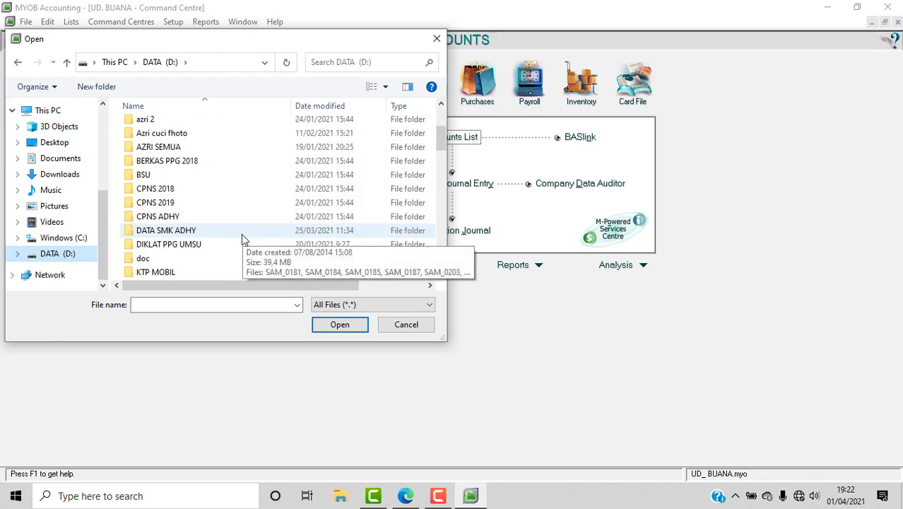
pyautogui.scroll(-5, 240, 234)
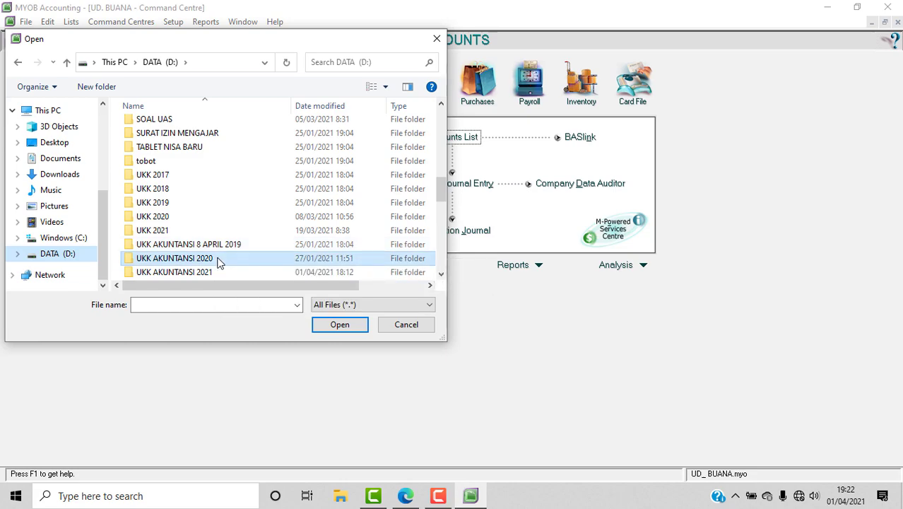
pyautogui.doubleClick(217, 260)
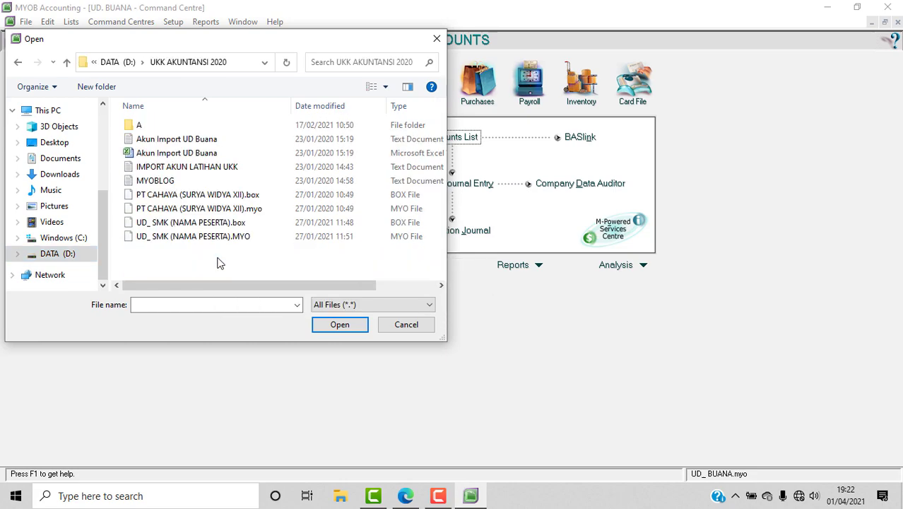
# Select the Akun Import UD Buana text file and open it for import.
pyautogui.click(206, 143)
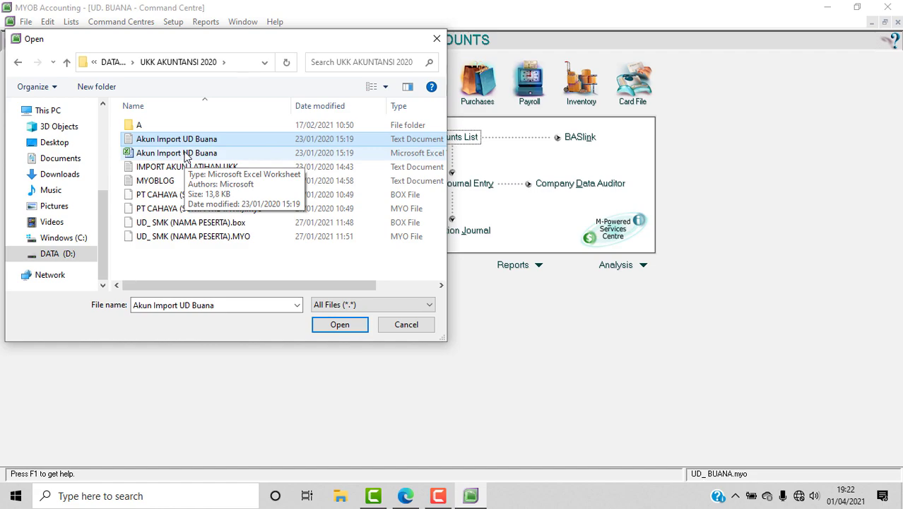
pyautogui.moveTo(263, 287)
pyautogui.mouseDown()
pyautogui.moveTo(338, 287)
pyautogui.moveTo(263, 287)
pyautogui.mouseUp()
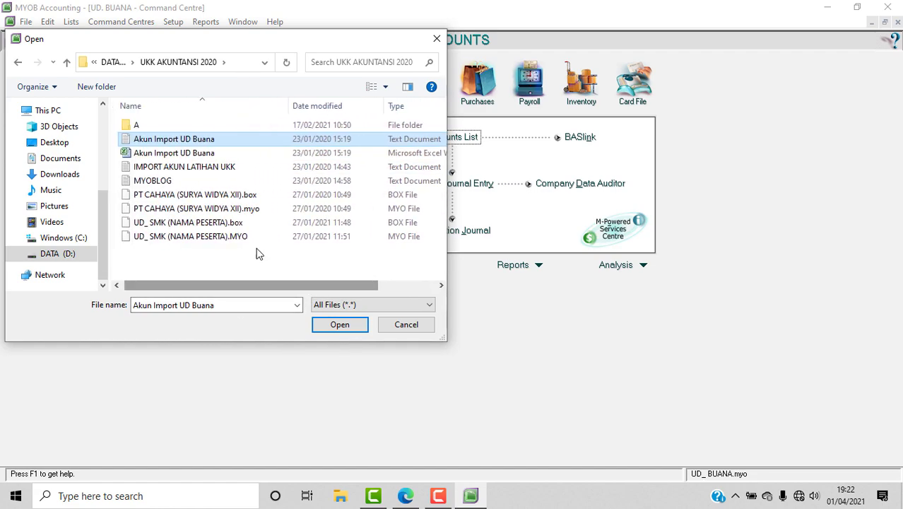
pyautogui.click(199, 143)
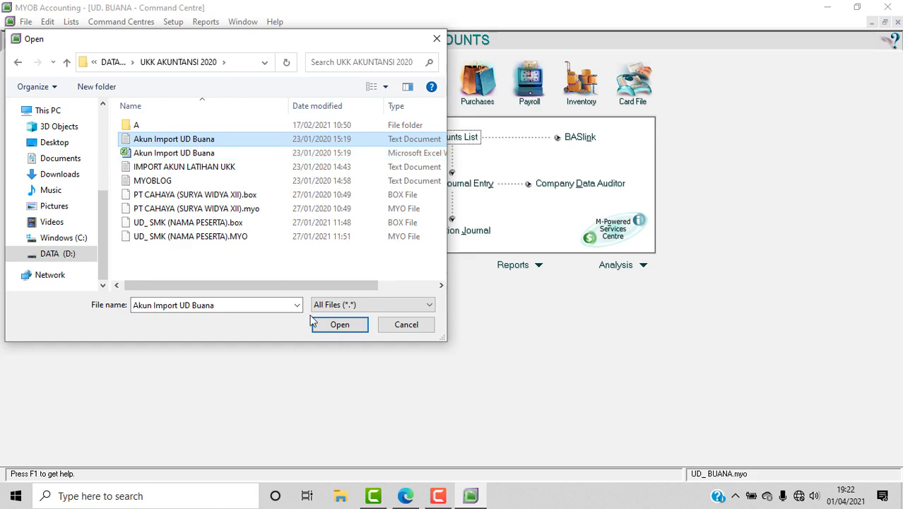
pyautogui.click(231, 126)
pyautogui.click(222, 143)
pyautogui.click(337, 327)
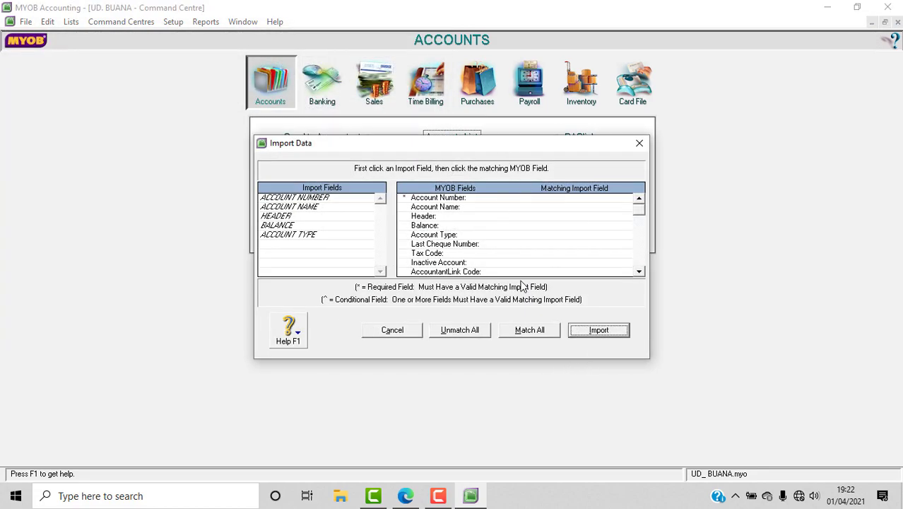
# Match all five fields and import the accounts: 49 without errors, 1 with warnings, 0 skipped.
pyautogui.click(541, 332)
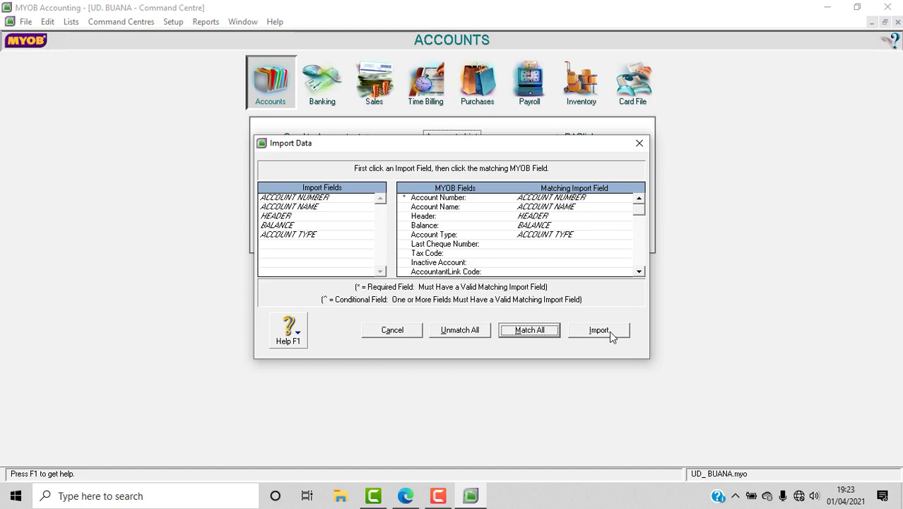
pyautogui.click(609, 333)
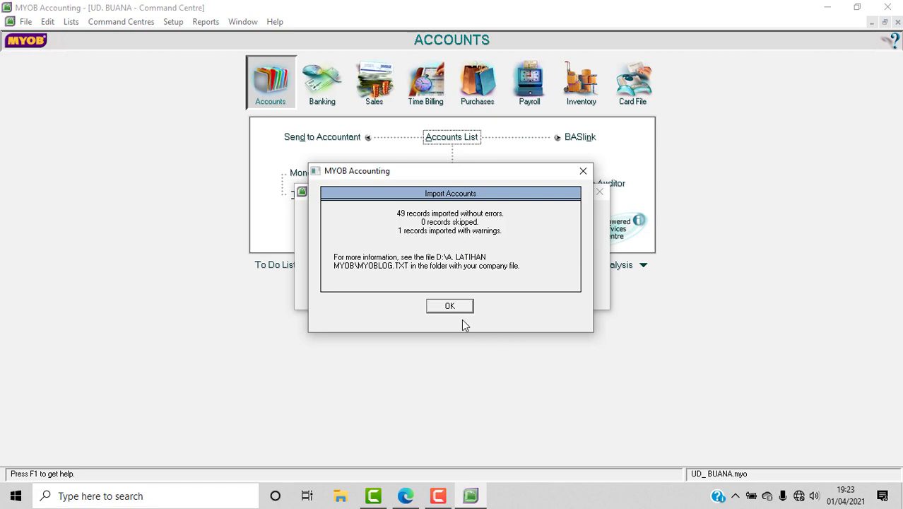
pyautogui.click(449, 306)
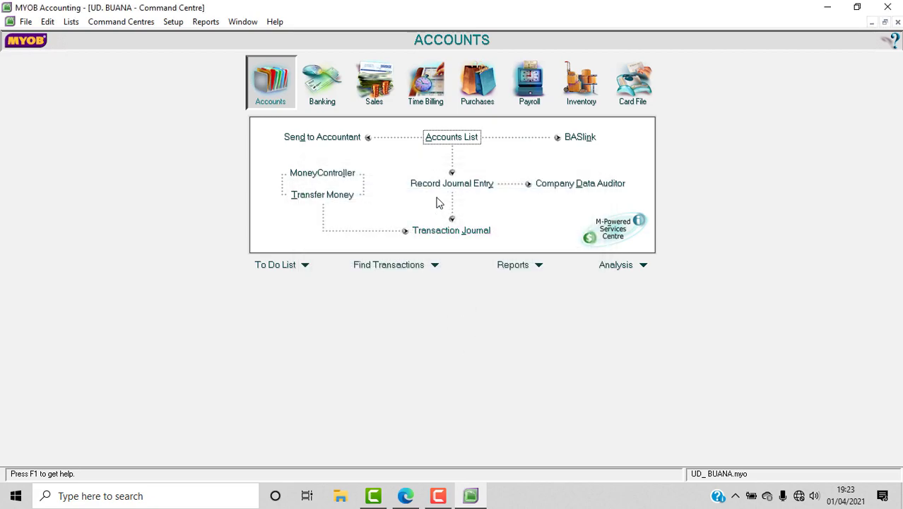
# Open the Accounts List and scroll through the imported accounts, such as 1-1100 Cash In Bank.
pyautogui.click(454, 144)
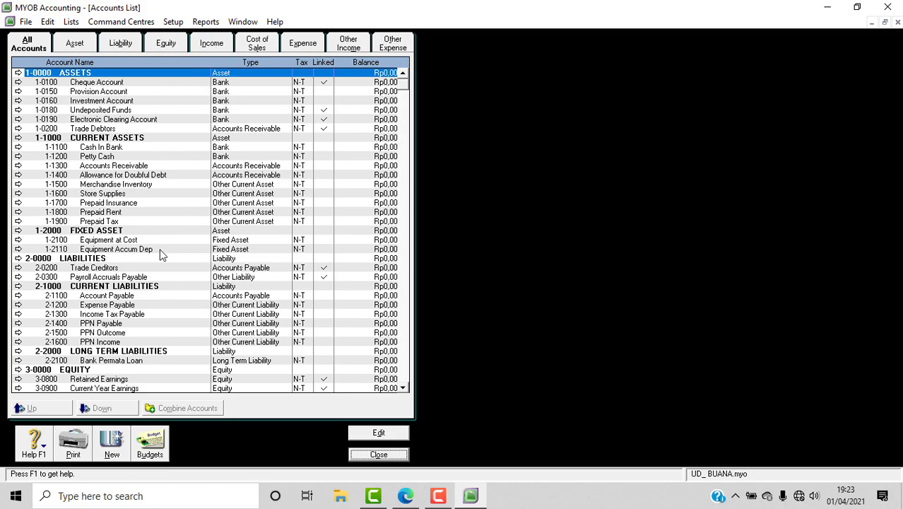
pyautogui.scroll(-10, 160, 253)
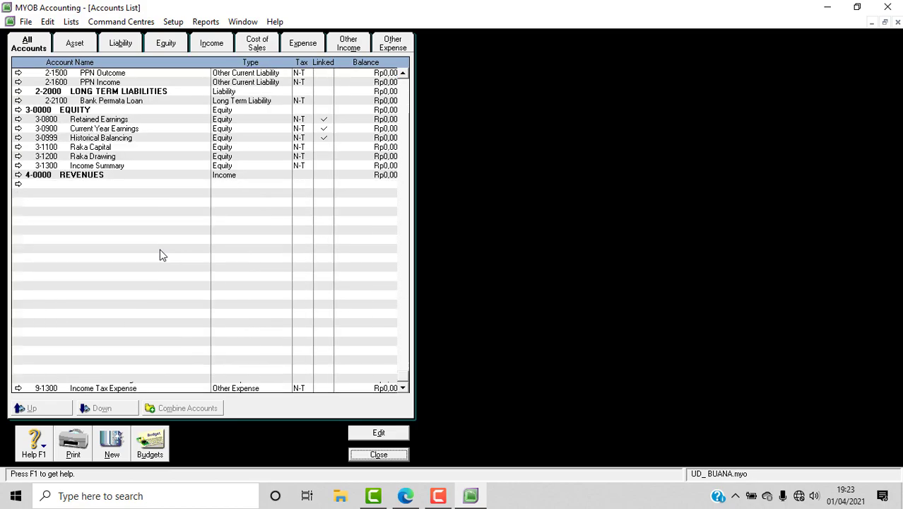
pyautogui.scroll(7, 159, 255)
pyautogui.scroll(3, 159, 255)
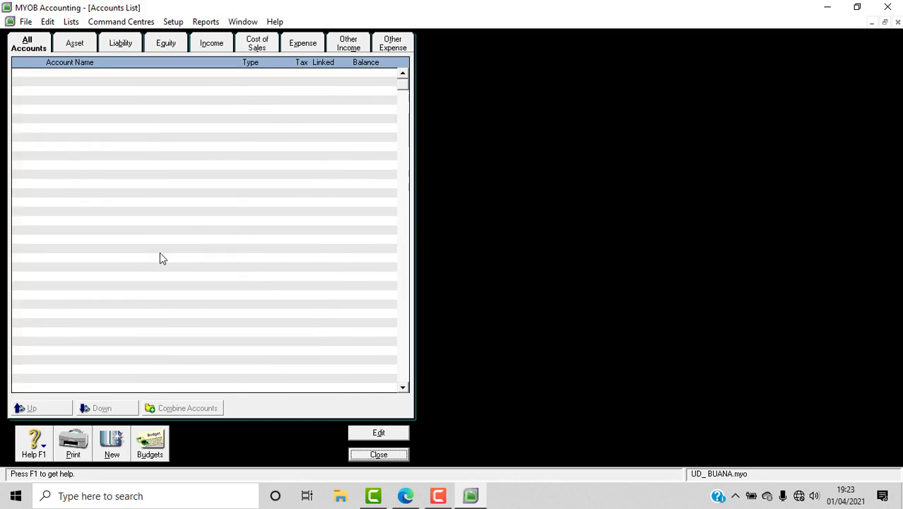
# Compare the imported accounts with the DAFTAR AKUN pages in the Edge PDF, then close the Accounts List.
pyautogui.click(406, 495)
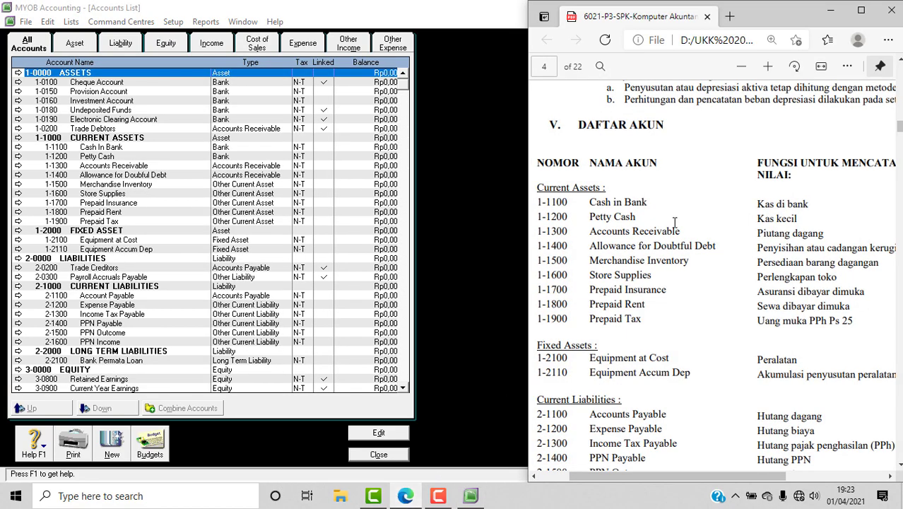
pyautogui.scroll(-4, 703, 268)
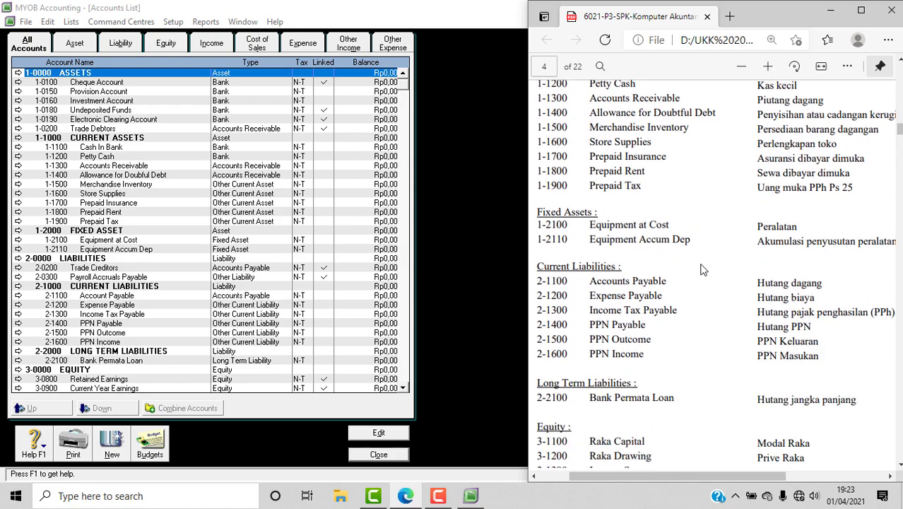
pyautogui.scroll(-9, 344, 260)
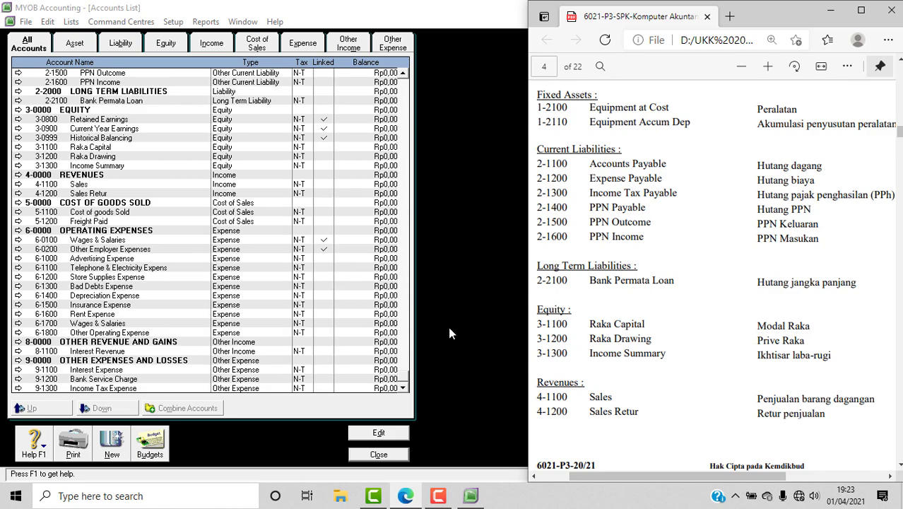
pyautogui.click(378, 454)
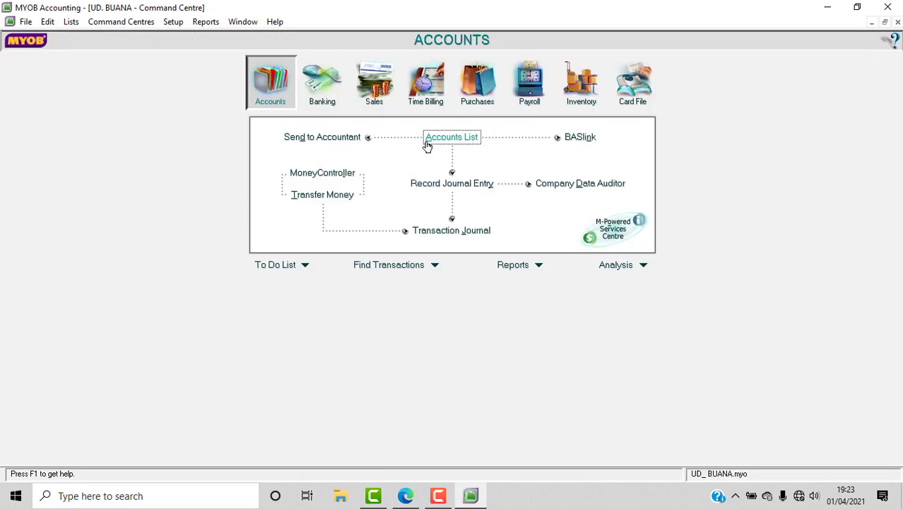
# Reopen the Accounts List to review the UD. BUANA accounts from 1-0000 ASSETS, then close it.
pyautogui.click(430, 138)
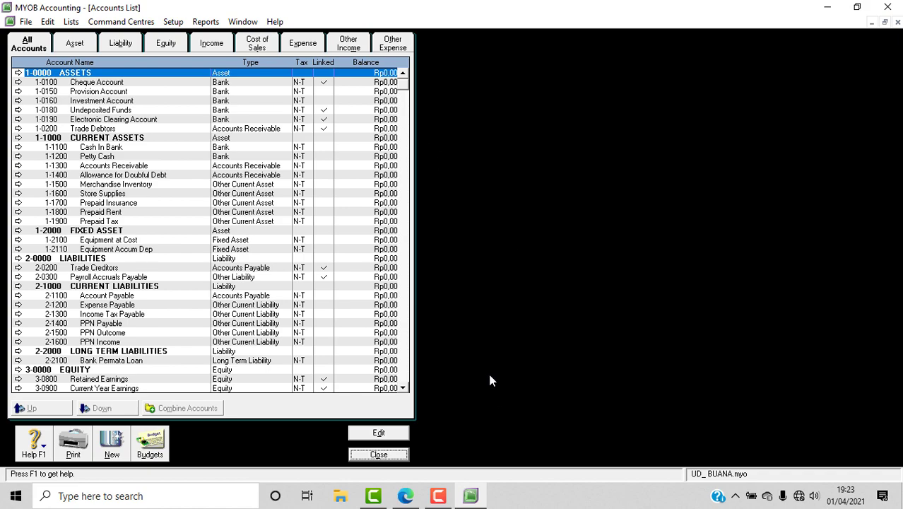
pyautogui.click(398, 461)
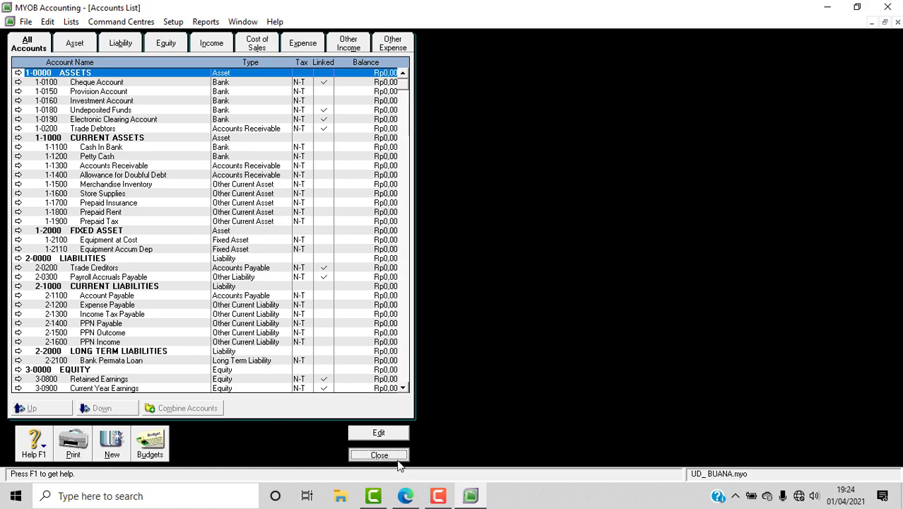